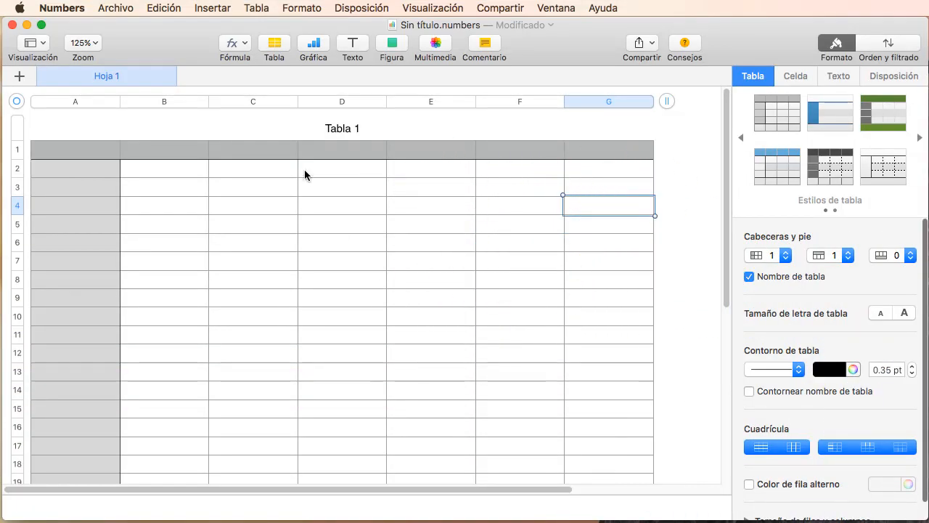
# Step: Browse the table styles and save the current table's formatting as a new custom table style
pyautogui.click(249, 229)
pyautogui.click(430, 188)
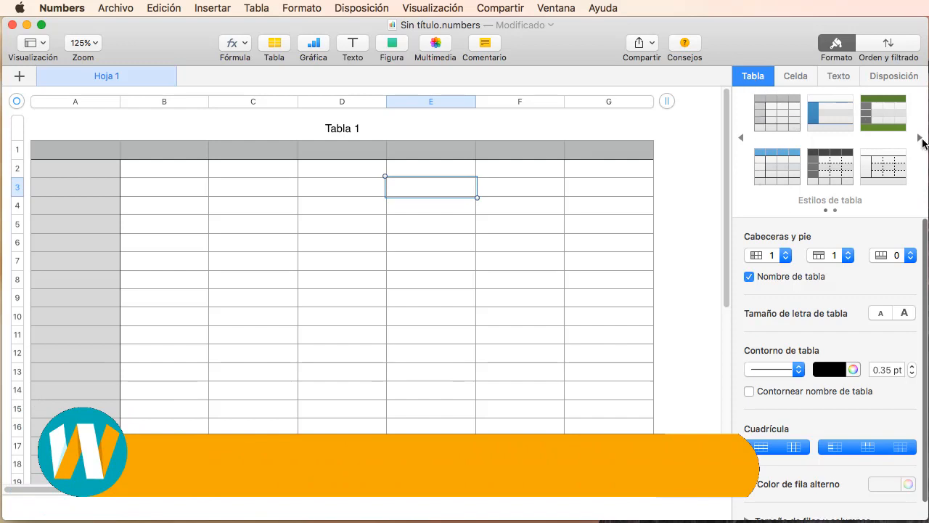
pyautogui.click(742, 138)
pyautogui.click(920, 140)
pyautogui.click(920, 140)
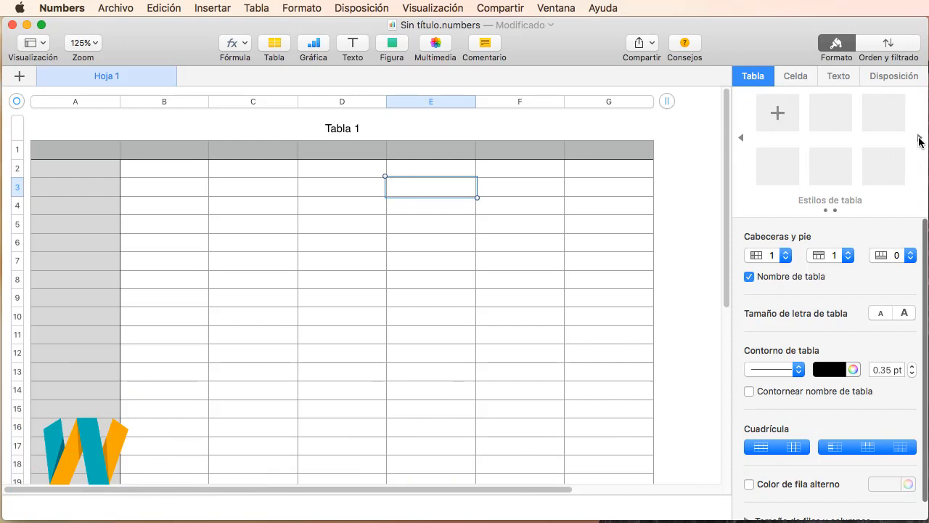
pyautogui.click(741, 138)
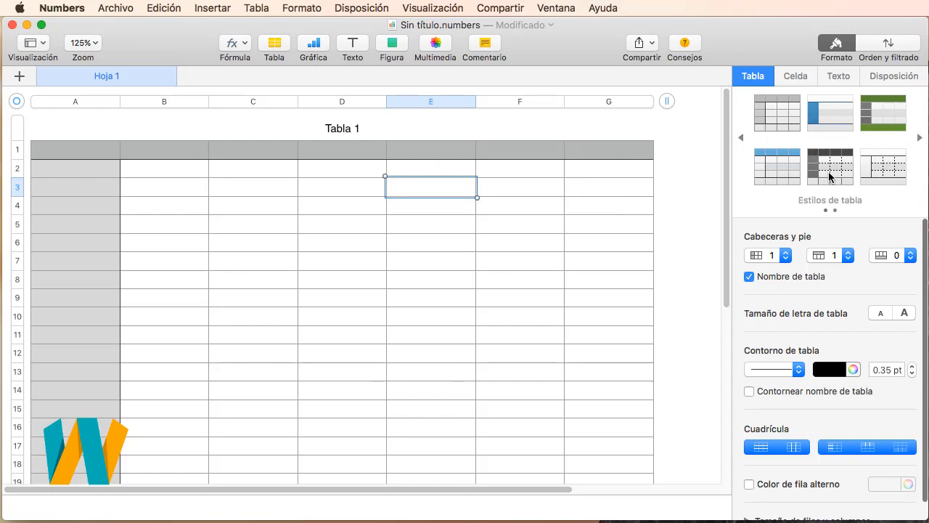
pyautogui.click(919, 138)
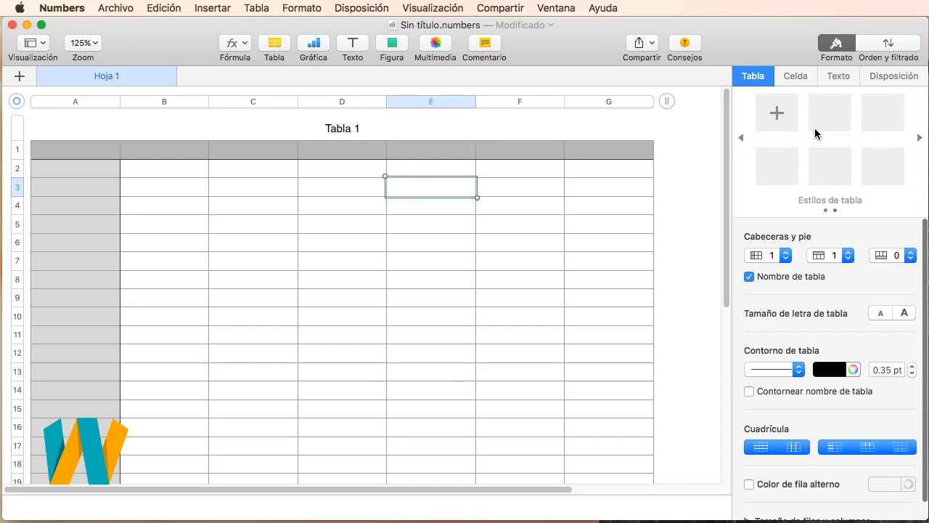
pyautogui.click(781, 114)
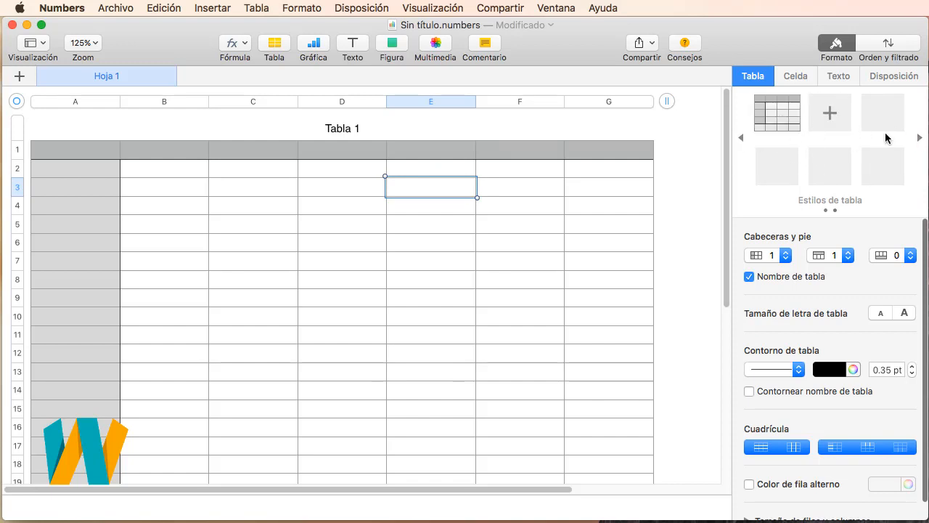
pyautogui.click(744, 139)
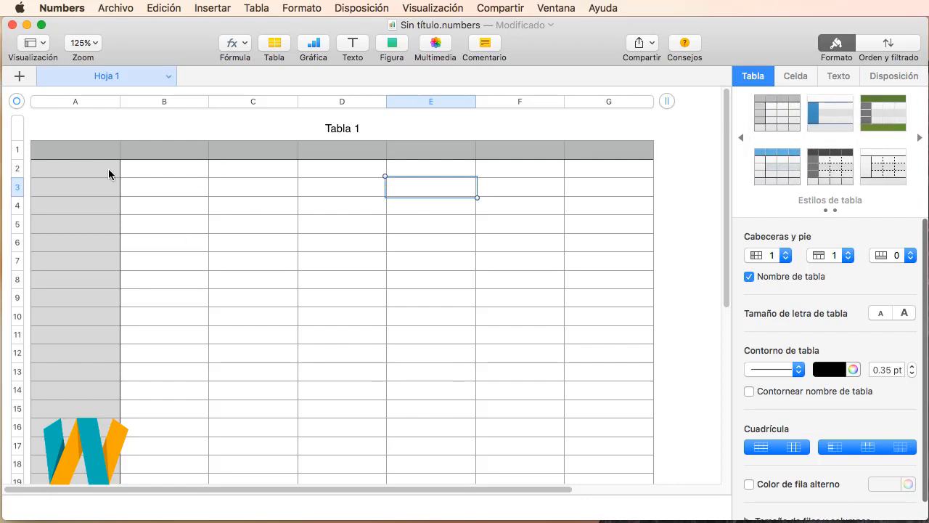
# Step: Set the outline colour of Tabla 1 to red
pyautogui.click(227, 189)
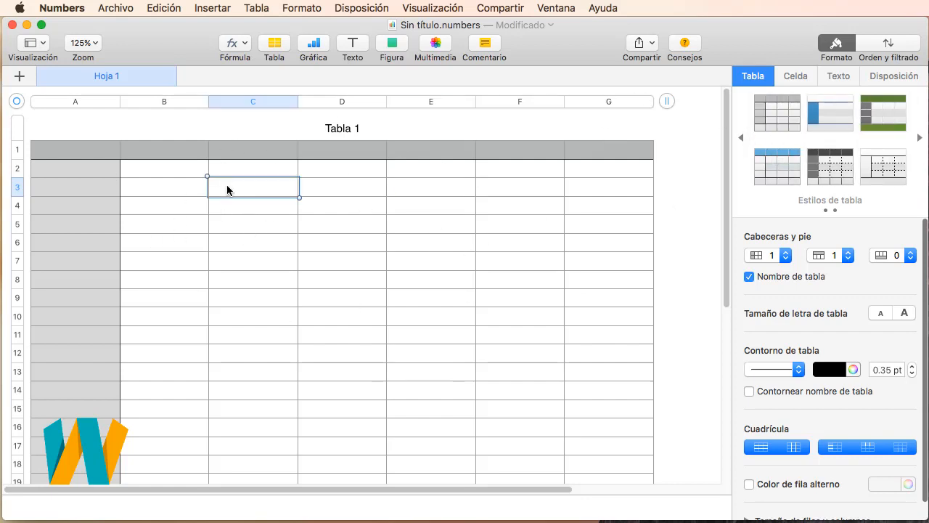
pyautogui.click(253, 154)
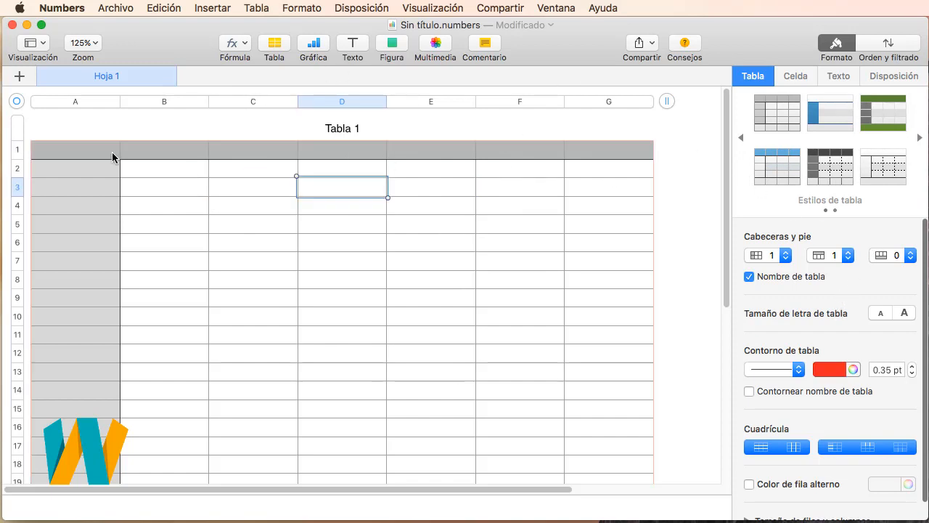
pyautogui.click(114, 156)
pyautogui.click(252, 190)
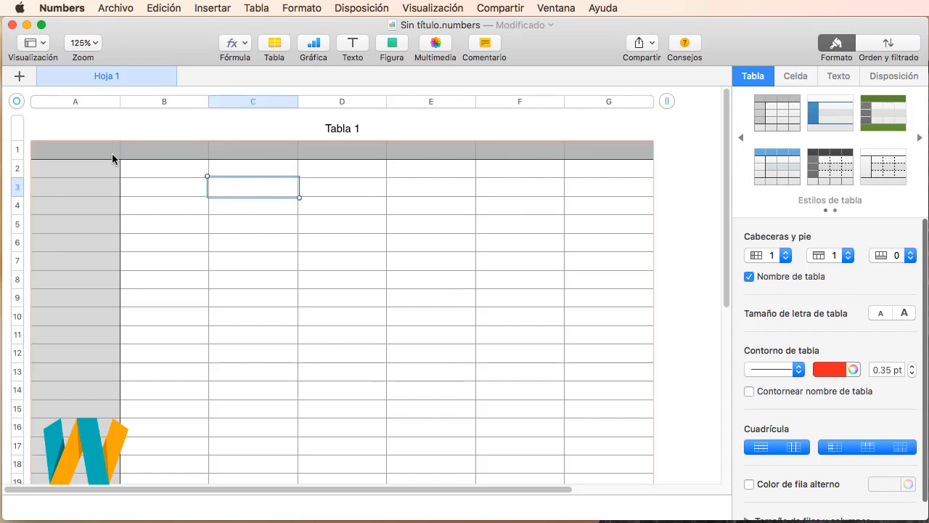
pyautogui.click(112, 158)
pyautogui.click(411, 158)
pyautogui.click(396, 190)
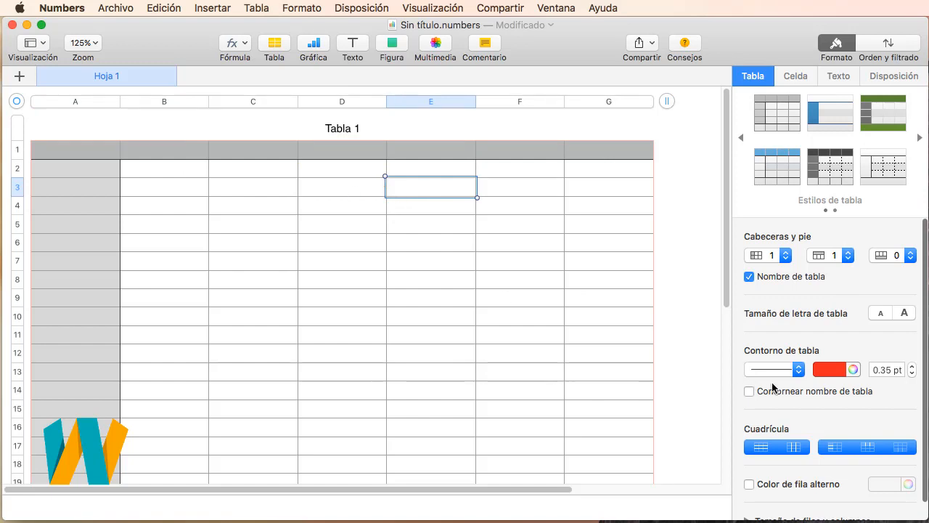
# Step: Try a dotted line for the table outline and return it to a solid line
pyautogui.click(798, 369)
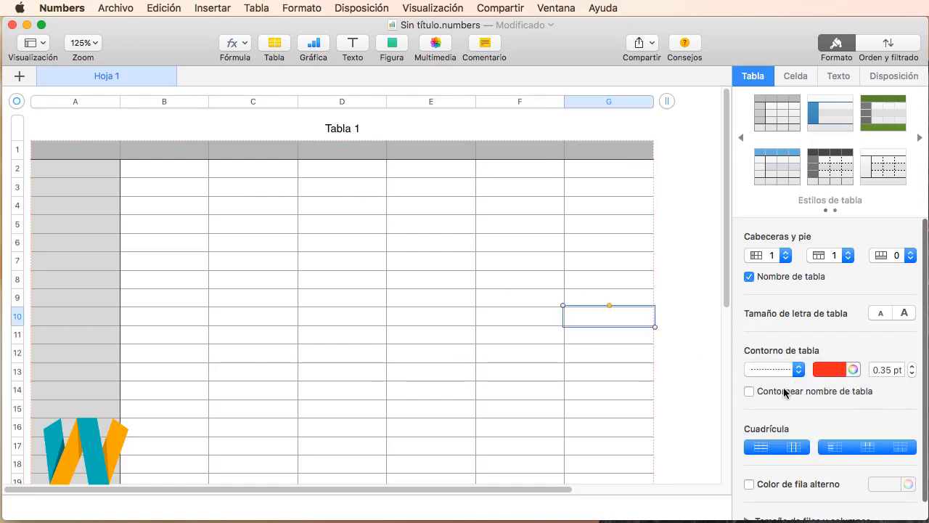
pyautogui.click(798, 370)
pyautogui.click(798, 370)
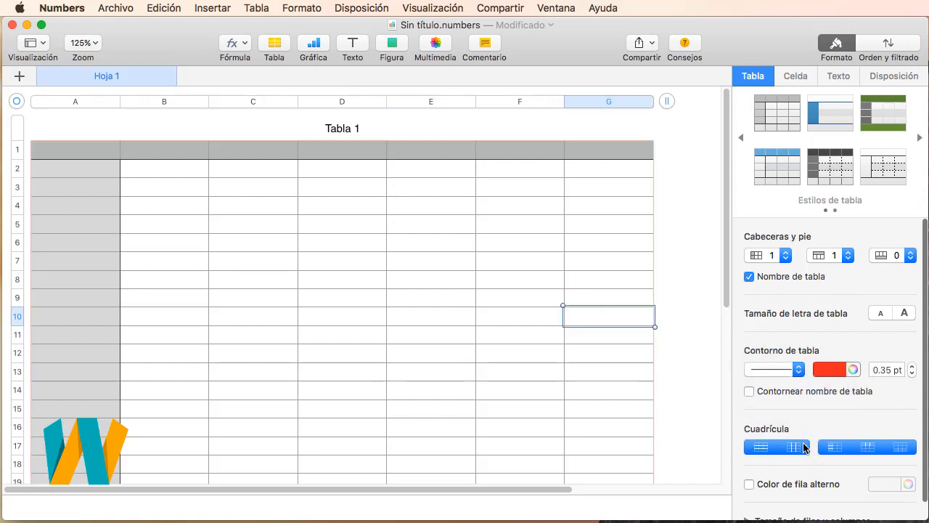
# Step: Set the table outline's thickness to 5 pt
pyautogui.click(912, 373)
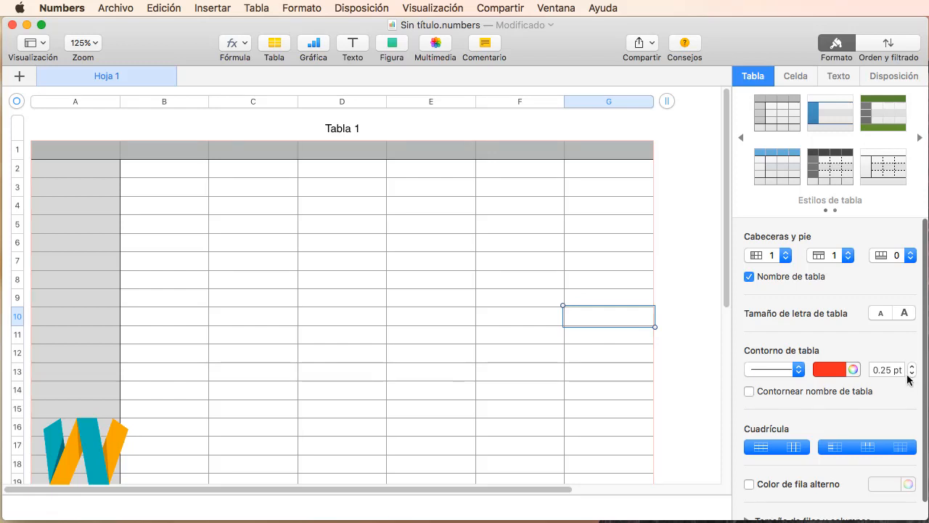
pyautogui.click(893, 371)
pyautogui.click(912, 367)
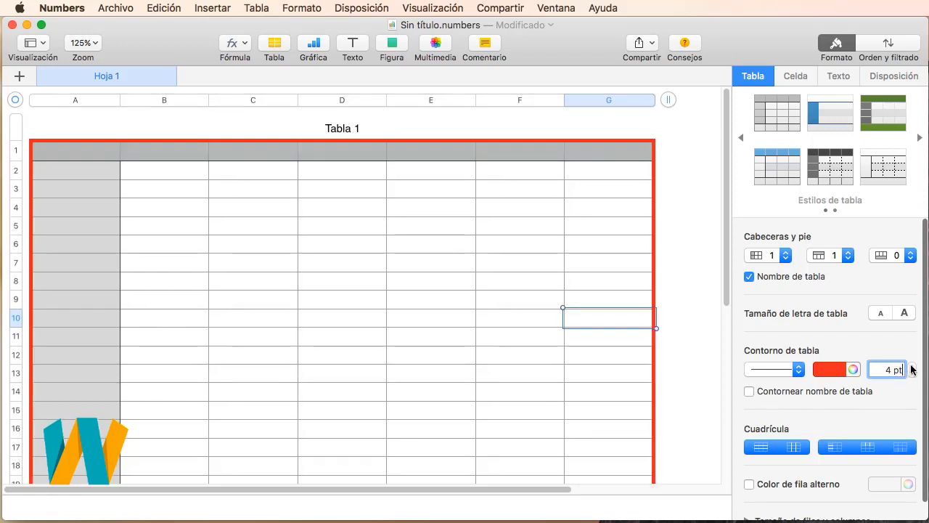
# Step: Recolour the table outline light blue using the colour wheel and close the colour picker
pyautogui.click(853, 371)
pyautogui.click(544, 358)
pyautogui.click(546, 177)
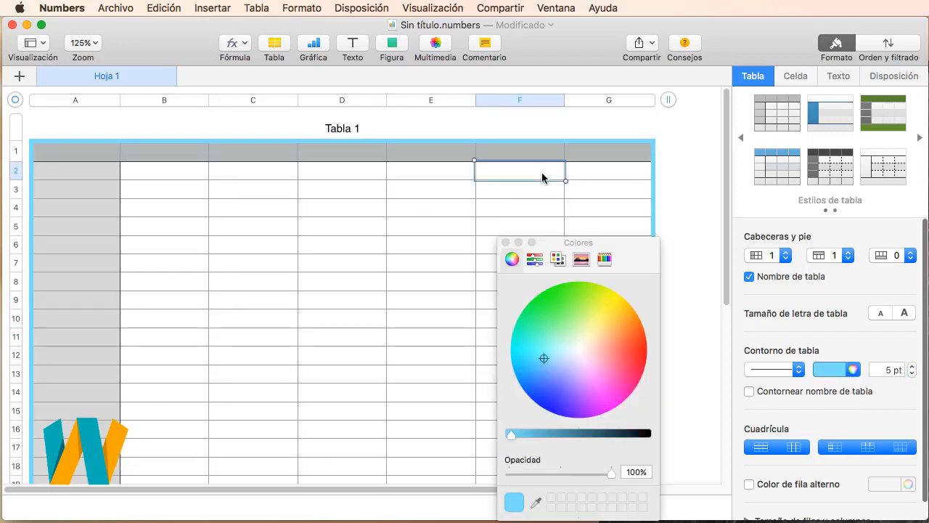
pyautogui.press('Left')
pyautogui.press('Down')
pyautogui.press('Down')
pyautogui.click(506, 243)
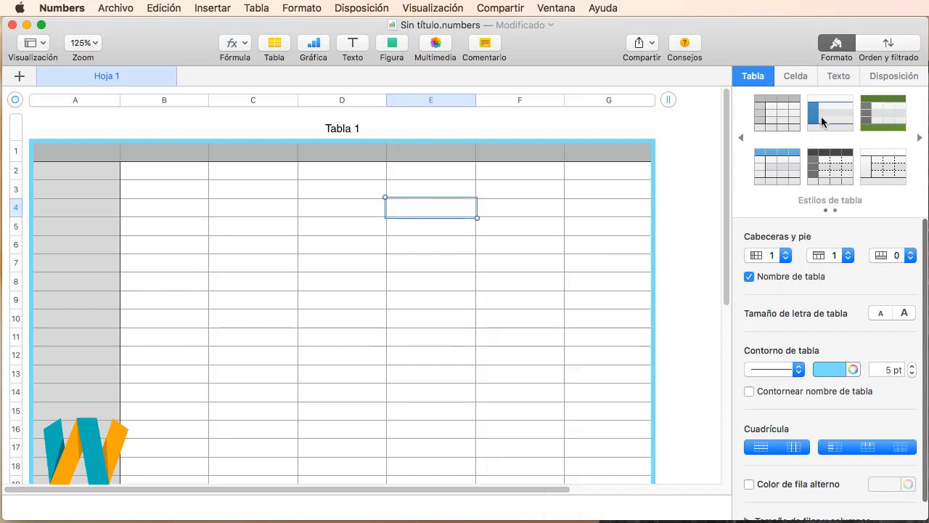
# Step: Save the table with its light blue outline as a new custom table style
pyautogui.click(491, 214)
pyautogui.click(920, 137)
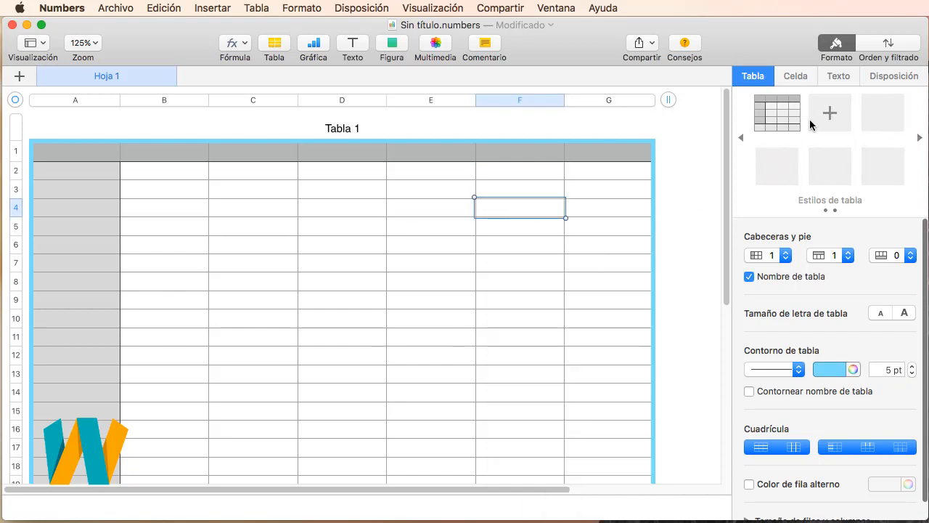
pyautogui.click(827, 110)
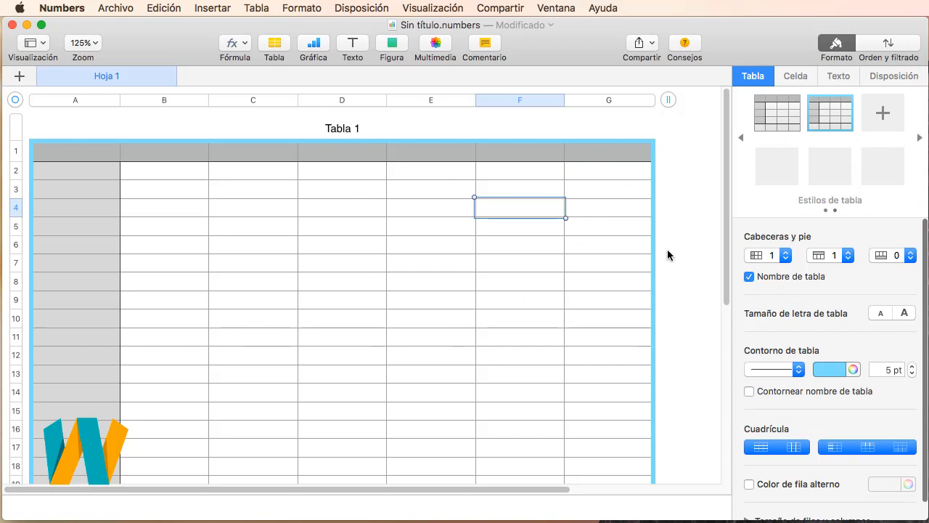
# Step: Delete the custom table style that has no blue outline
pyautogui.rightClick(776, 125)
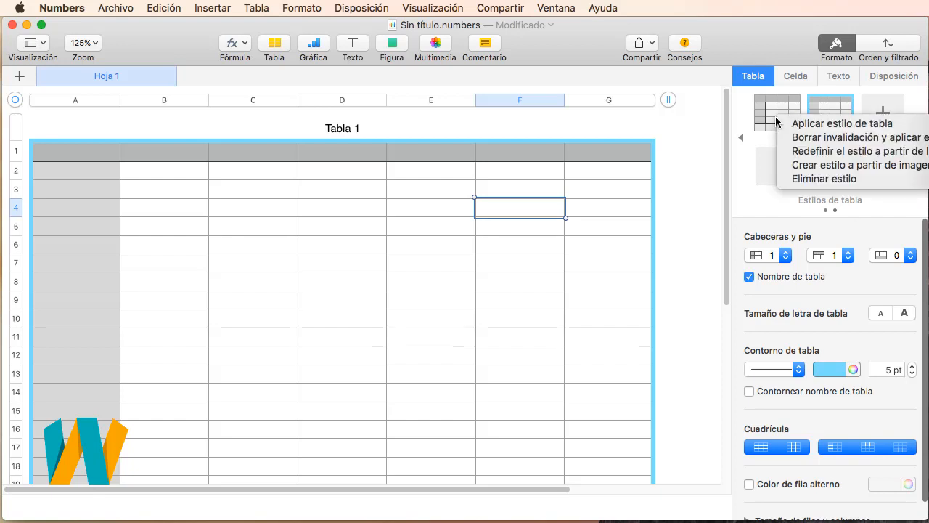
pyautogui.click(824, 179)
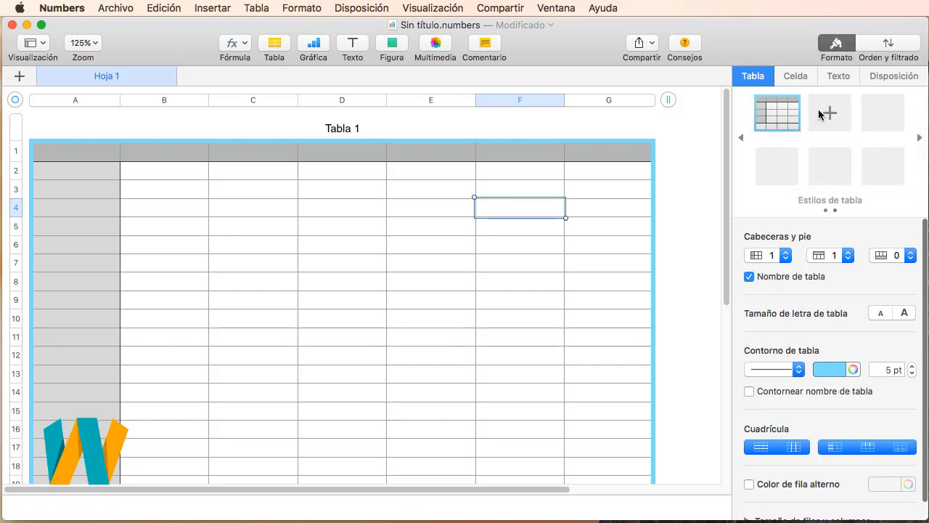
pyautogui.click(671, 180)
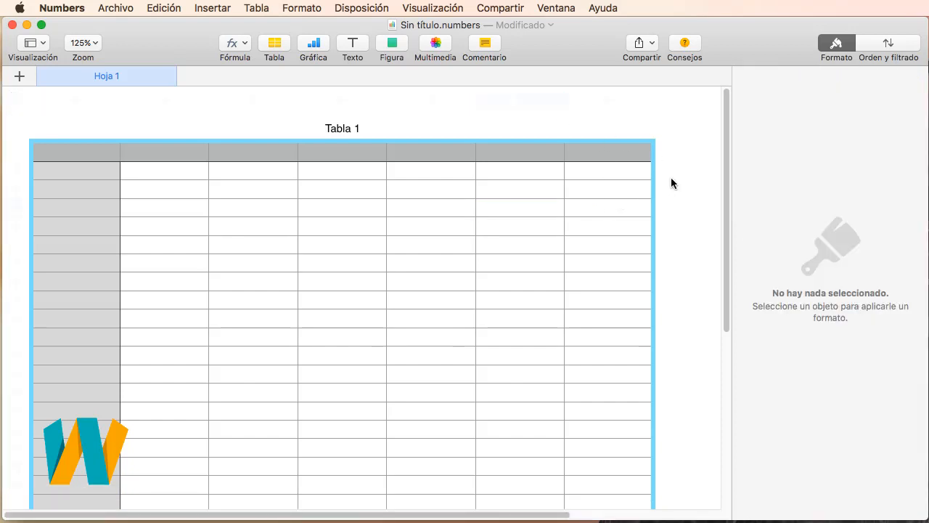
# Step: Review the table formatting options and the cell options, including the border line types and border styles
pyautogui.click(610, 193)
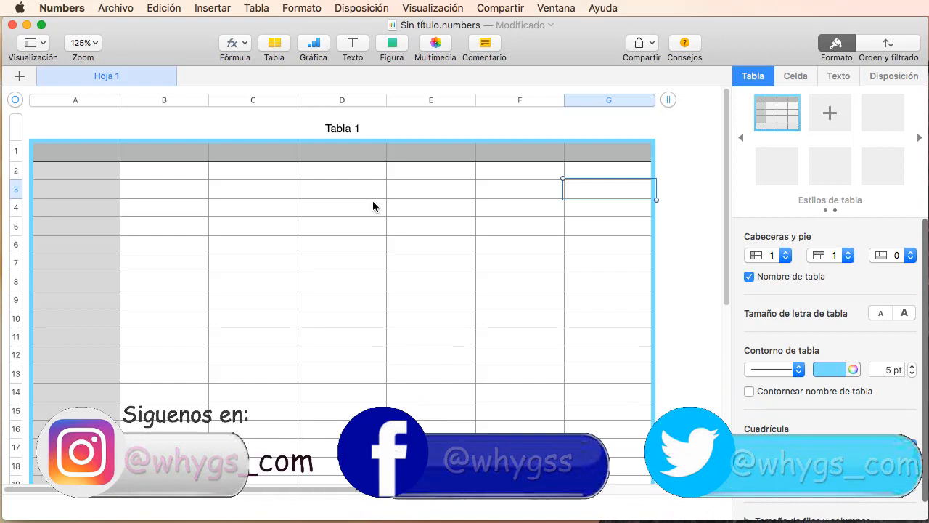
pyautogui.click(680, 215)
pyautogui.click(354, 212)
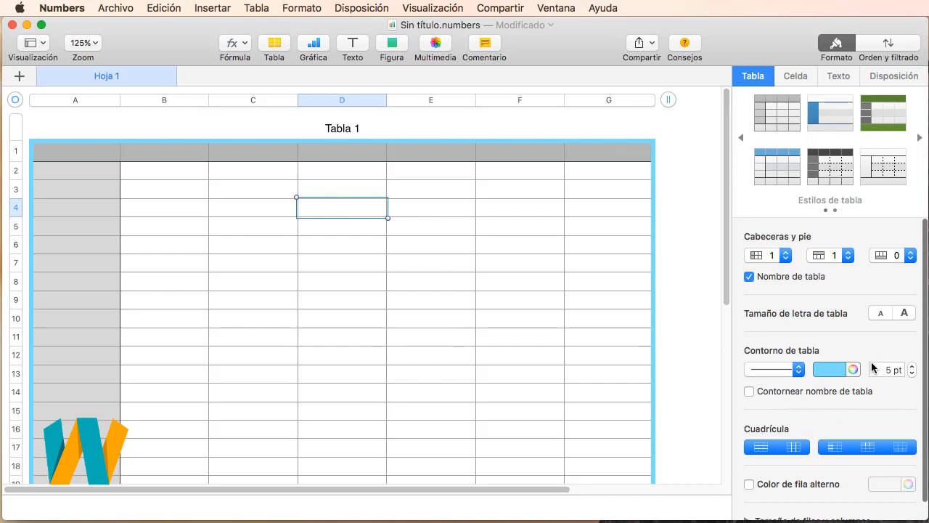
pyautogui.moveTo(926, 228); pyautogui.dragTo(925, 297)
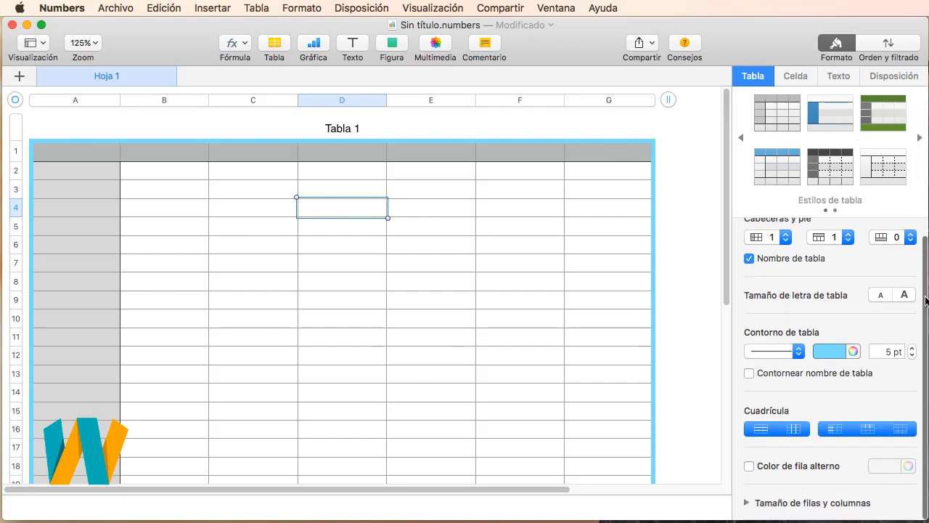
pyautogui.click(795, 76)
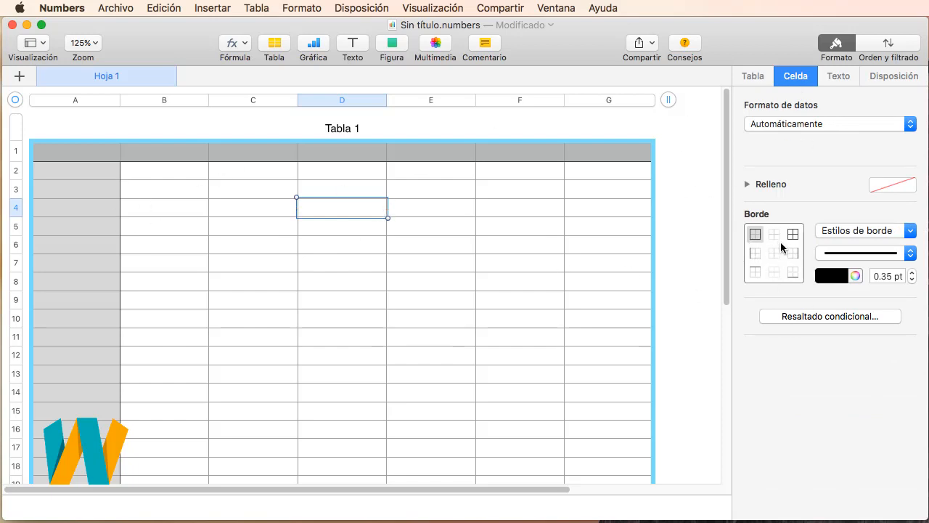
pyautogui.click(911, 253)
pyautogui.click(913, 256)
pyautogui.click(912, 231)
pyautogui.click(915, 234)
# Step: Review the table's text formatting options and its arrangement, size and position options
pyautogui.click(838, 76)
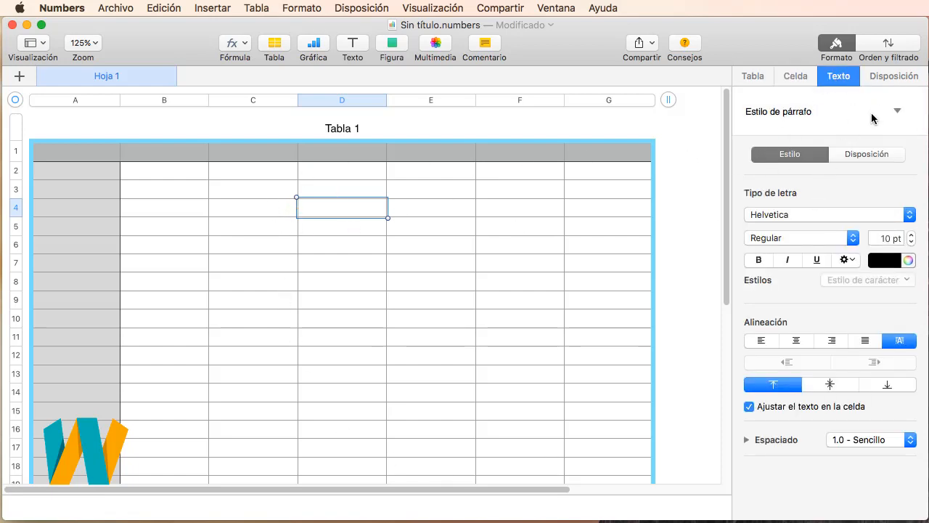
pyautogui.click(892, 85)
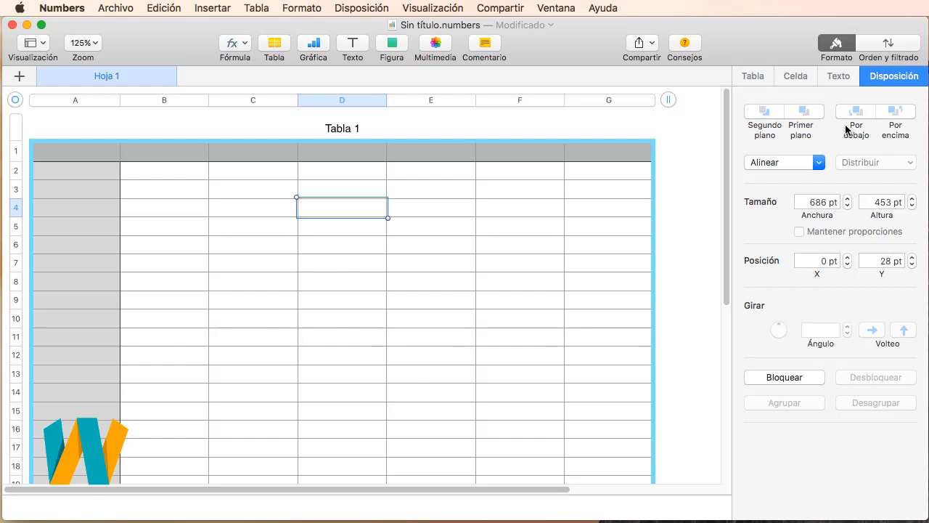
pyautogui.click(635, 203)
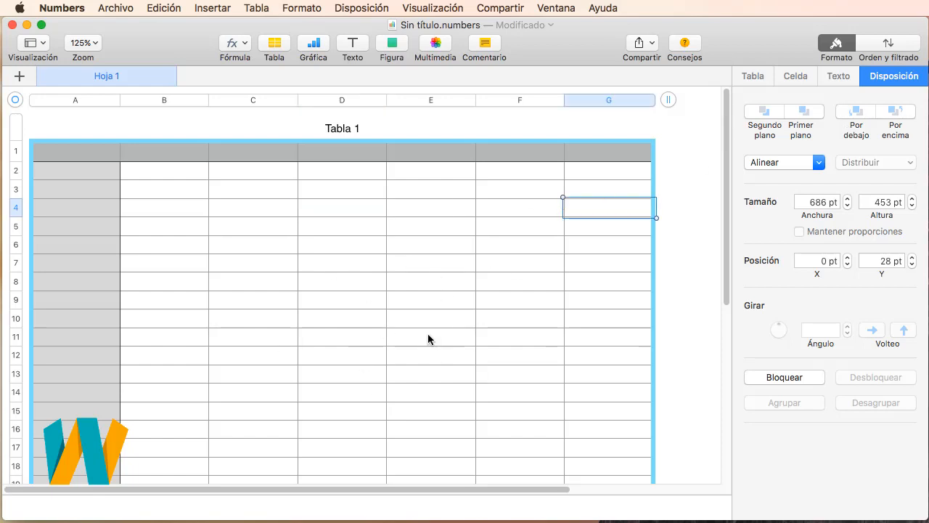
pyautogui.click(478, 320)
pyautogui.click(382, 289)
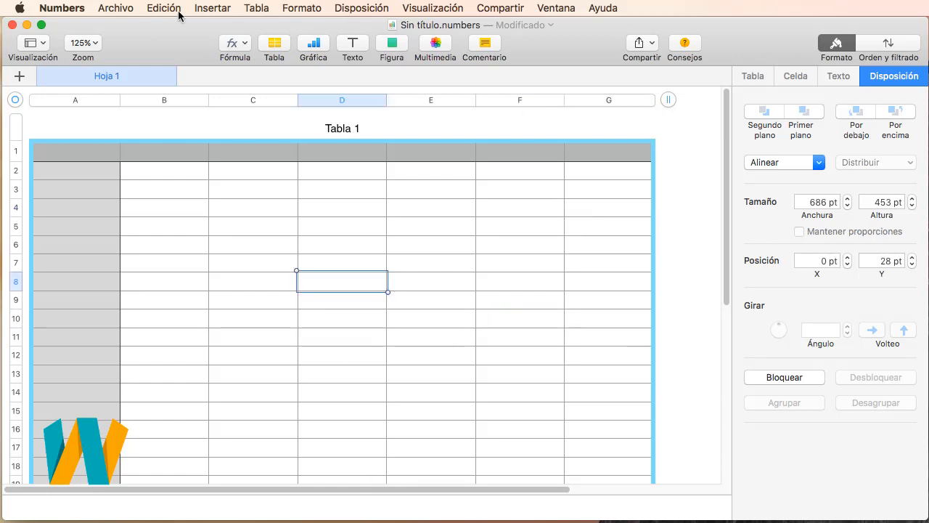
# Step: Insert the image WHYGS-logo-2017w.png from iCloud Drive and place it over the table at about X 153 pt, Y 64 pt
pyautogui.click(212, 8)
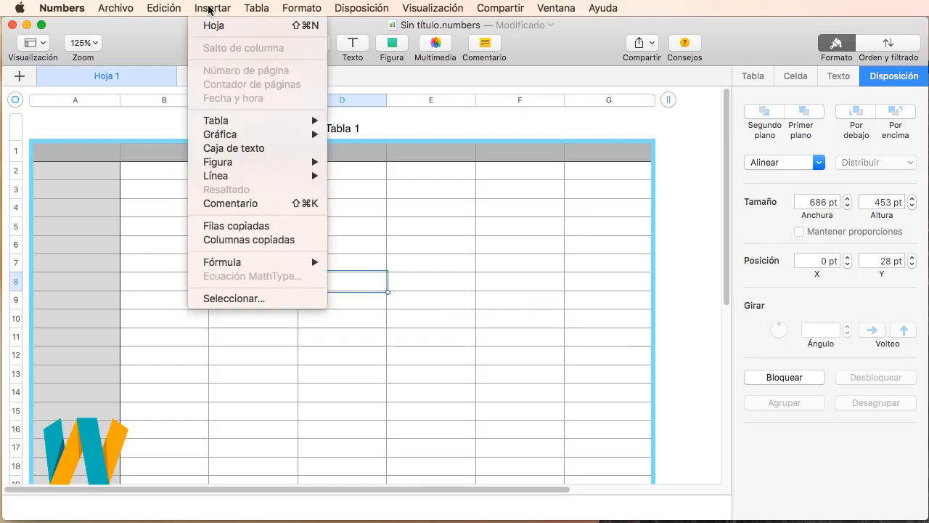
pyautogui.click(245, 302)
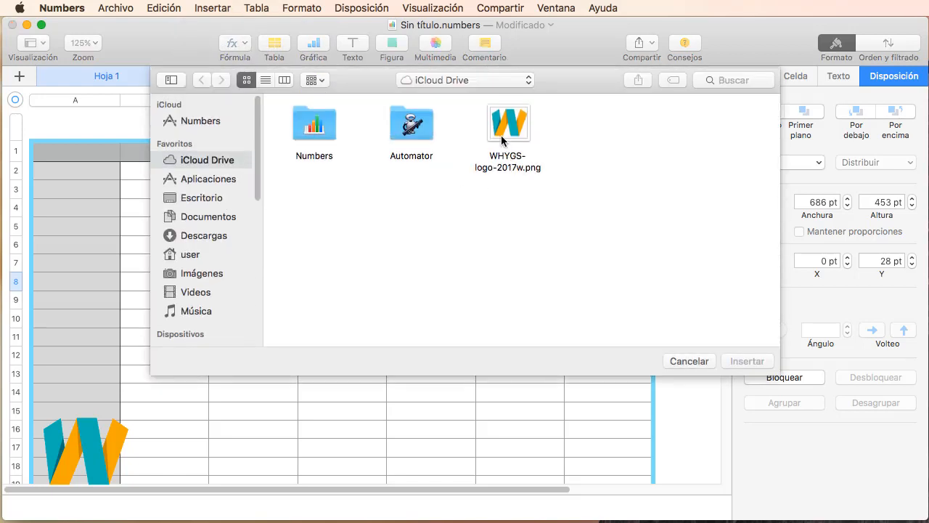
pyautogui.click(503, 139)
pyautogui.click(748, 361)
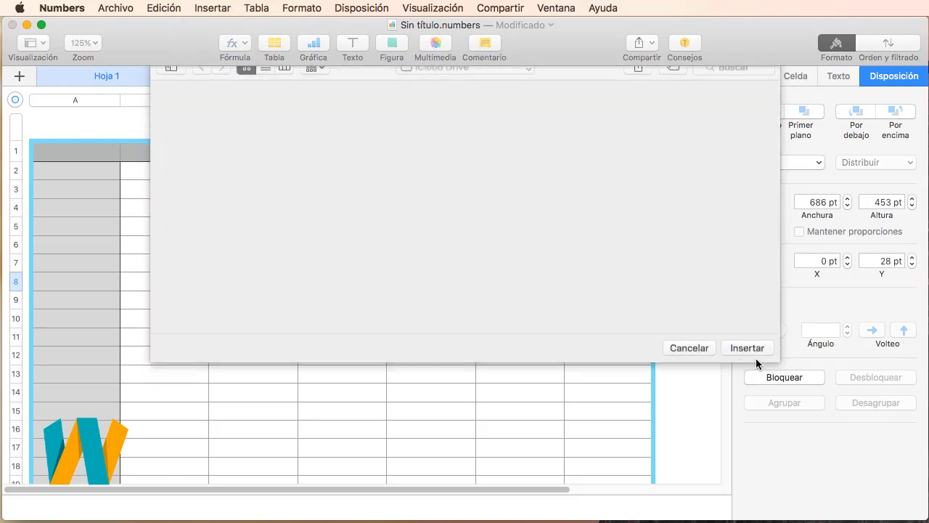
pyautogui.moveTo(392, 286)
pyautogui.mouseDown()
pyautogui.moveTo(398, 279)
pyautogui.moveTo(392, 300)
pyautogui.mouseUp()
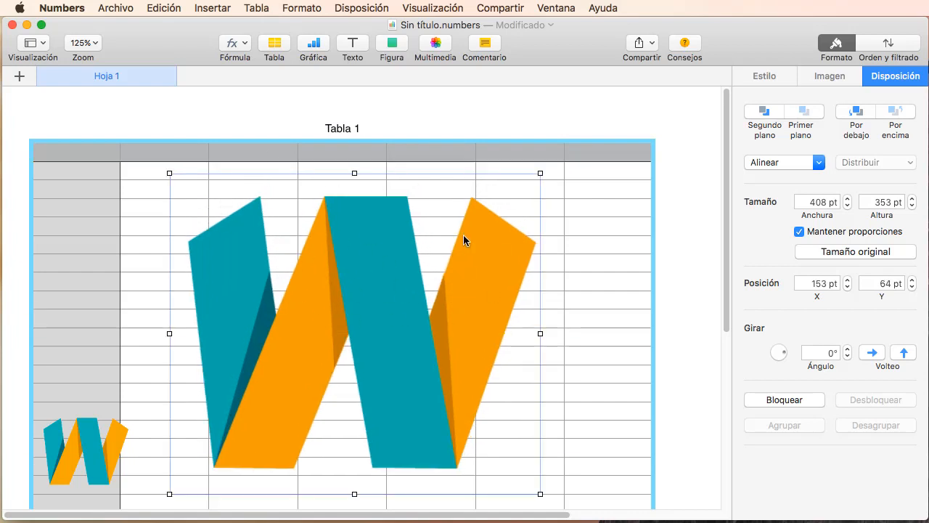
# Step: Lower the opacity of the inserted logo image to 40%
pyautogui.click(828, 75)
pyautogui.click(770, 79)
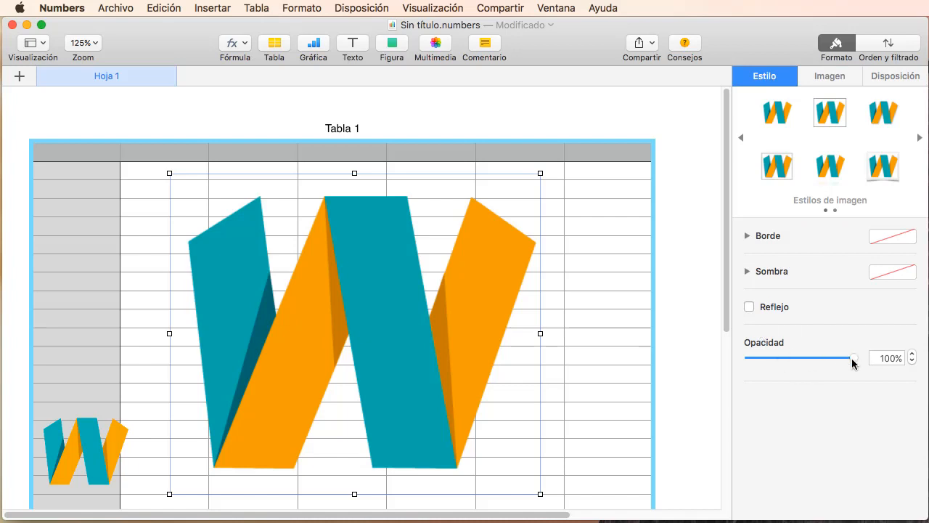
pyautogui.moveTo(855, 360); pyautogui.dragTo(792, 358)
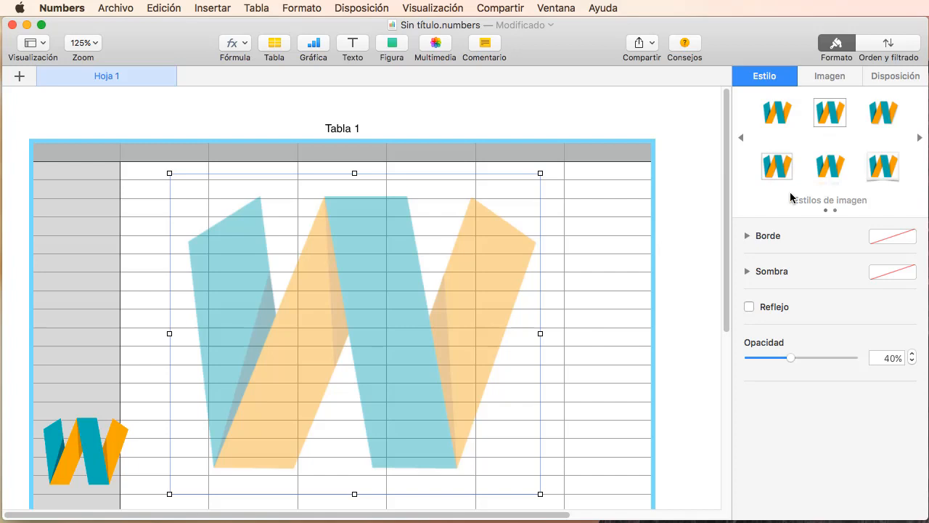
# Step: Try the curved-shadow and reflection image styles on the logo, returning it to the plain style with 40% opacity
pyautogui.click(890, 172)
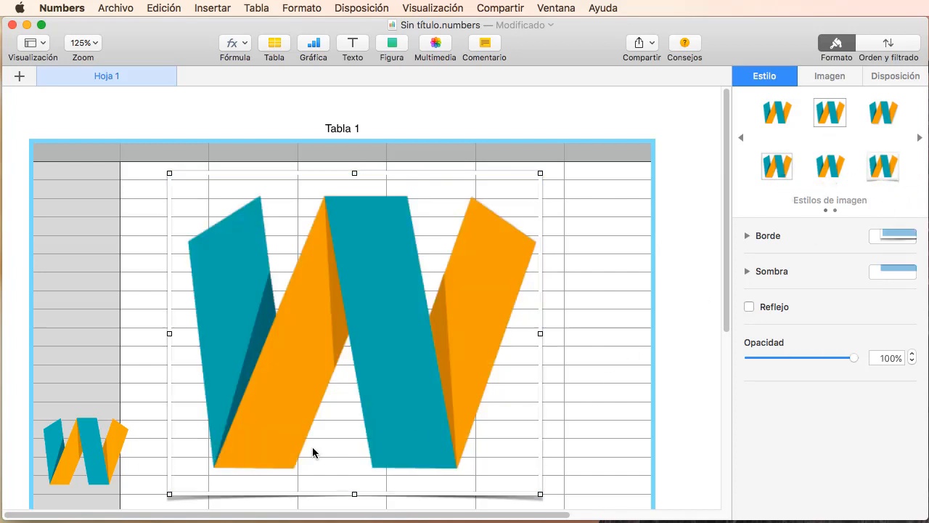
pyautogui.click(830, 171)
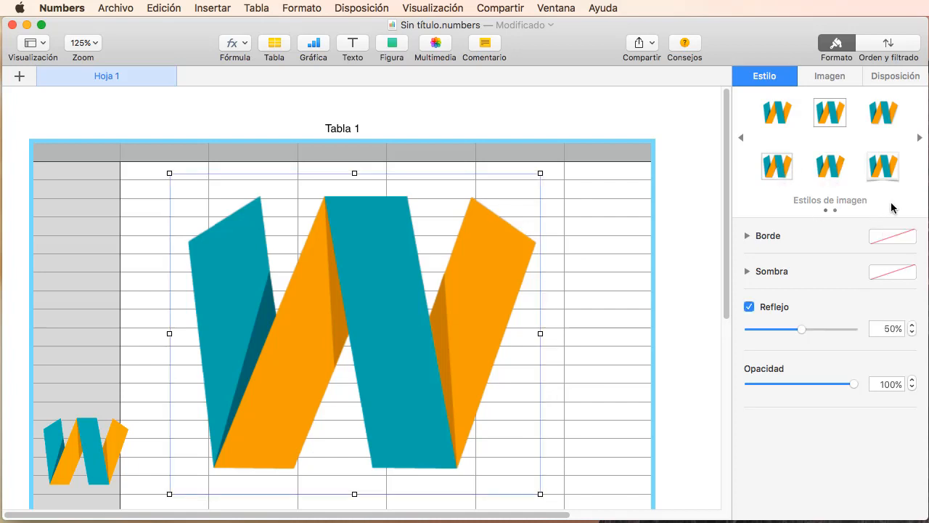
pyautogui.click(785, 116)
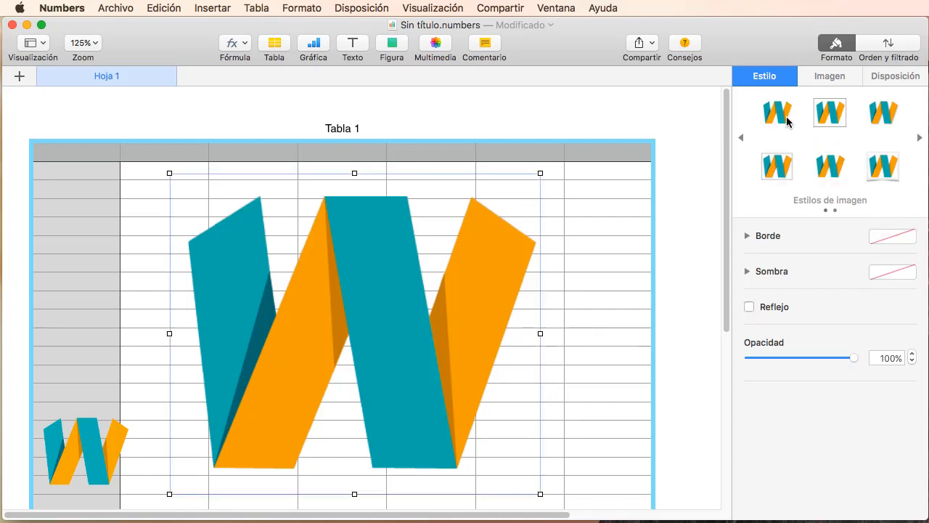
pyautogui.moveTo(854, 358); pyautogui.dragTo(791, 358)
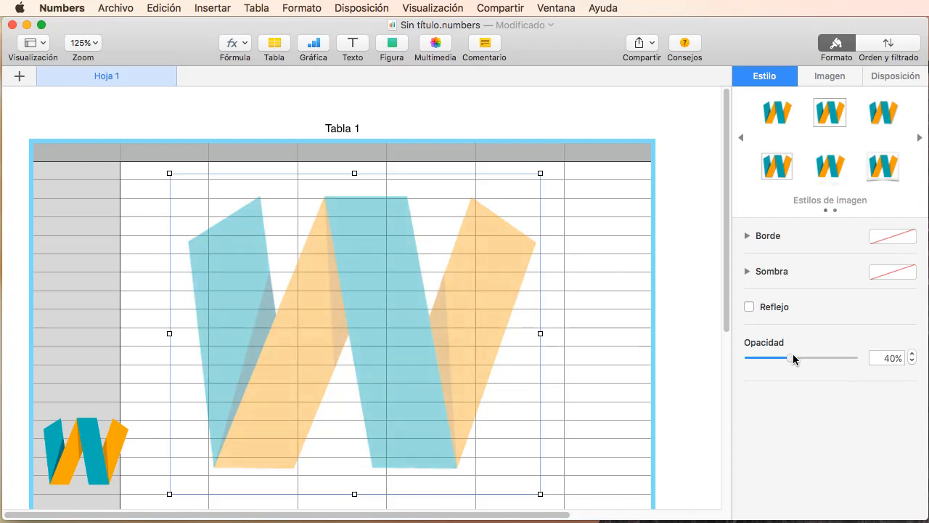
# Step: Send the logo image behind the table and try selecting a table cell that overlaps it
pyautogui.click(890, 92)
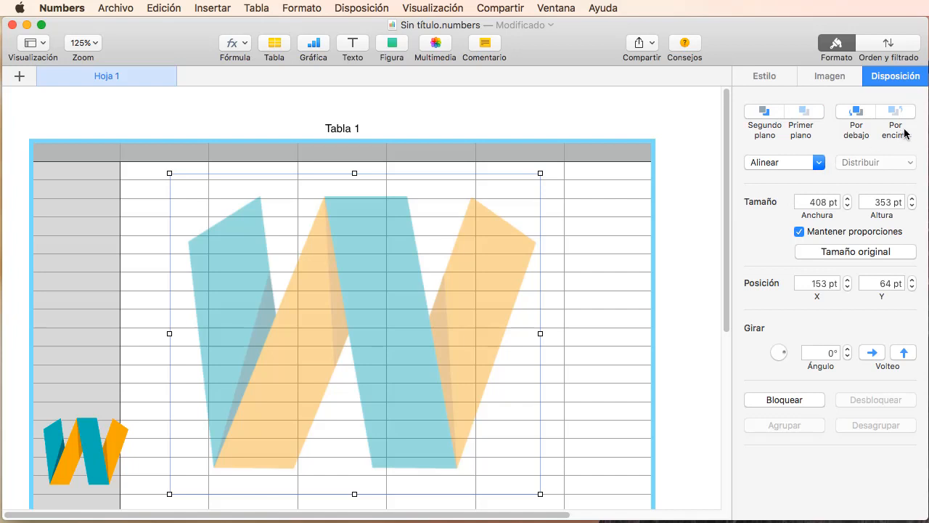
pyautogui.click(764, 111)
pyautogui.moveTo(574, 273); pyautogui.dragTo(254, 263)
pyautogui.click(560, 350)
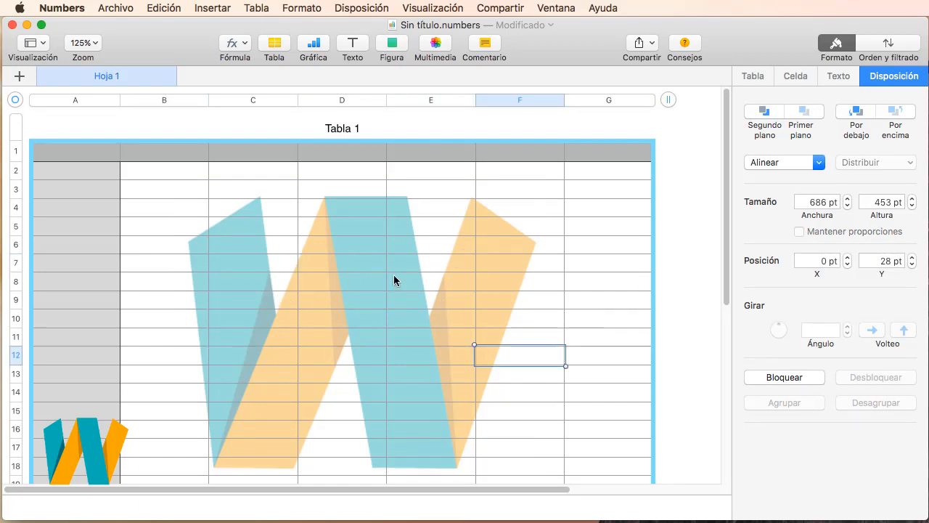
# Step: Send the table to the back and check that the logo and the uncovered cells can each be selected
pyautogui.click(632, 231)
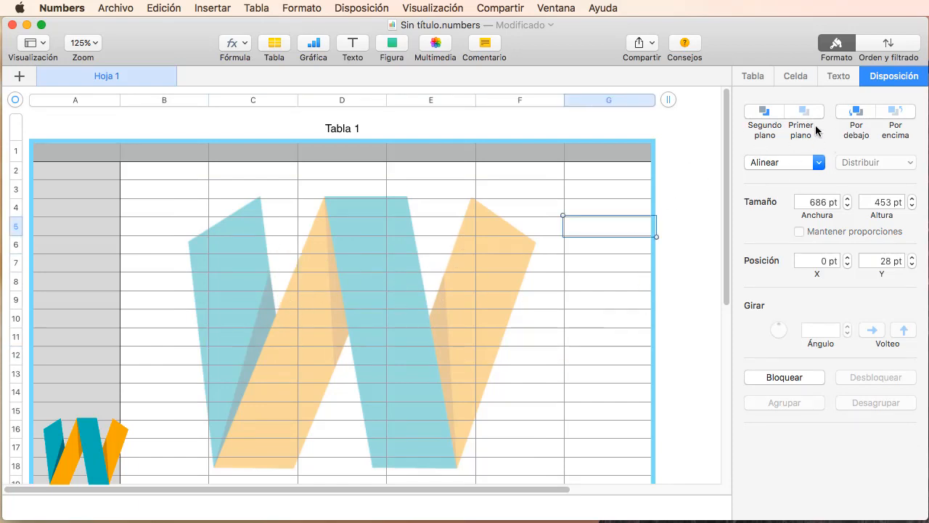
pyautogui.click(766, 115)
pyautogui.click(540, 274)
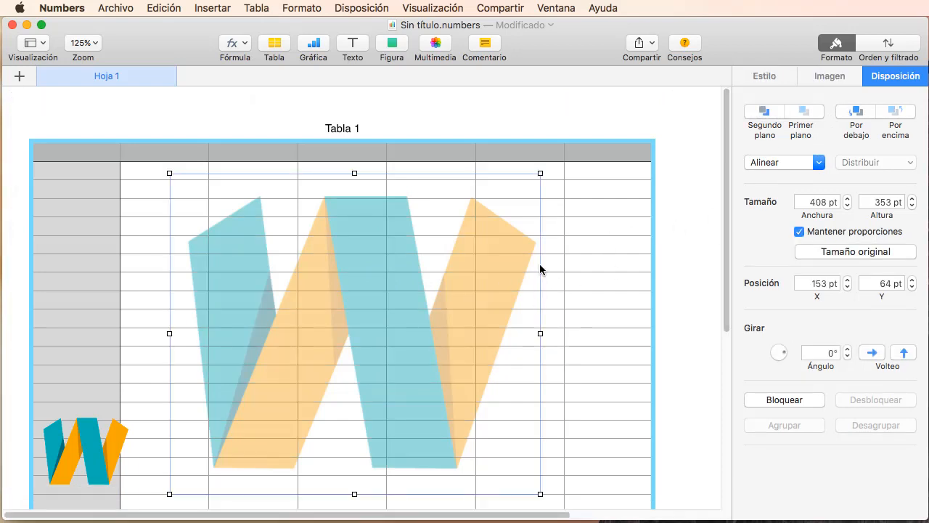
pyautogui.click(504, 247)
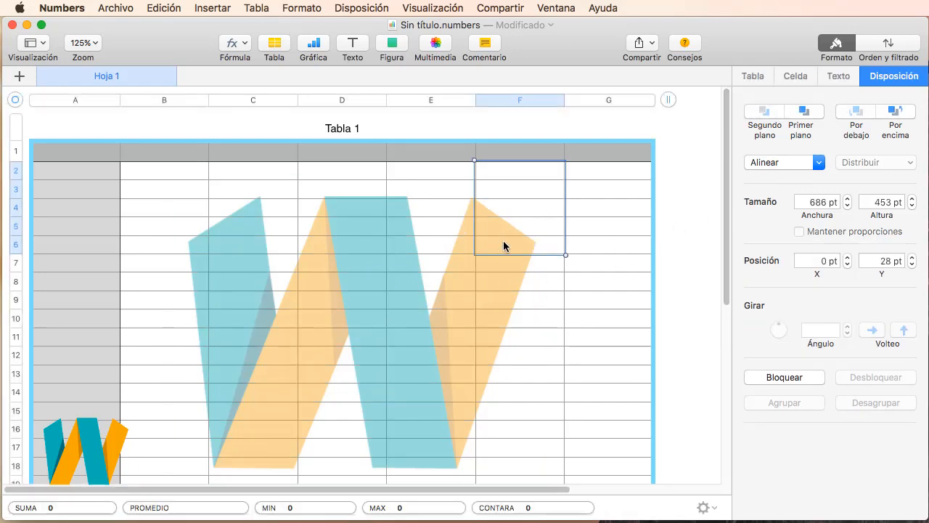
# Step: Shrink the logo image to about 305 × 264 pt and move it to about X 234 pt, Y 123 pt
pyautogui.click(494, 251)
pyautogui.moveTo(541, 172); pyautogui.dragTo(446, 254)
pyautogui.moveTo(387, 372); pyautogui.dragTo(400, 344)
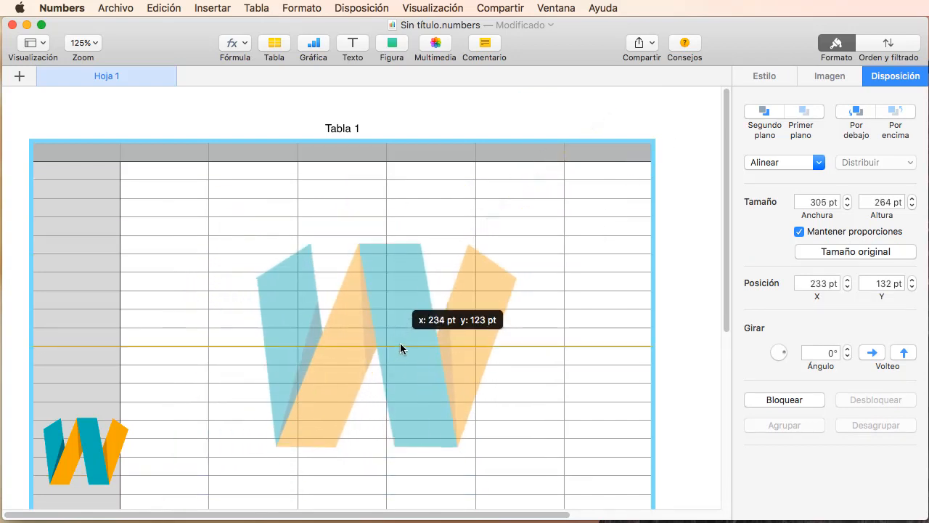
# Step: Send the resized logo image behind the table and select cell D4 above it
pyautogui.click(765, 112)
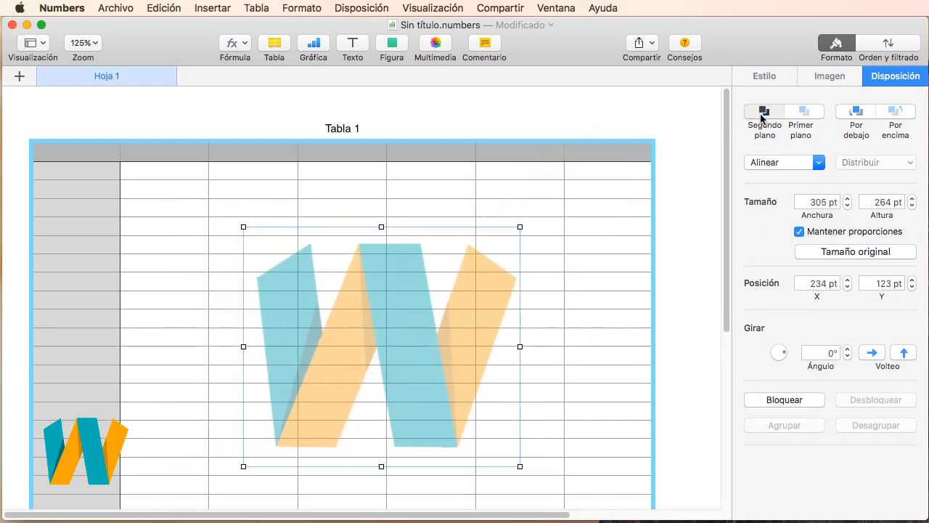
pyautogui.click(581, 284)
pyautogui.click(333, 211)
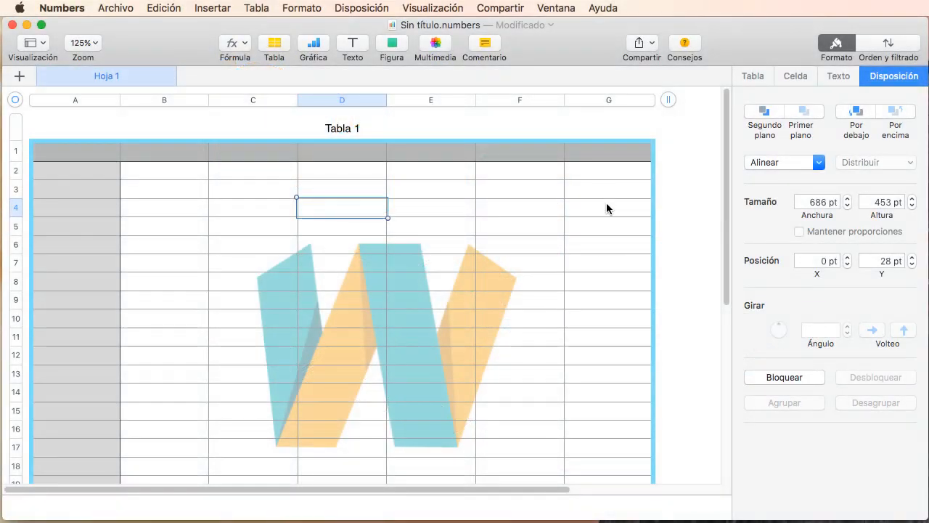
# Step: Shorten Tabla 1 to 19 rows and move it to about X 14 pt, Y 38 pt
pyautogui.scroll(-5, 729, 152)
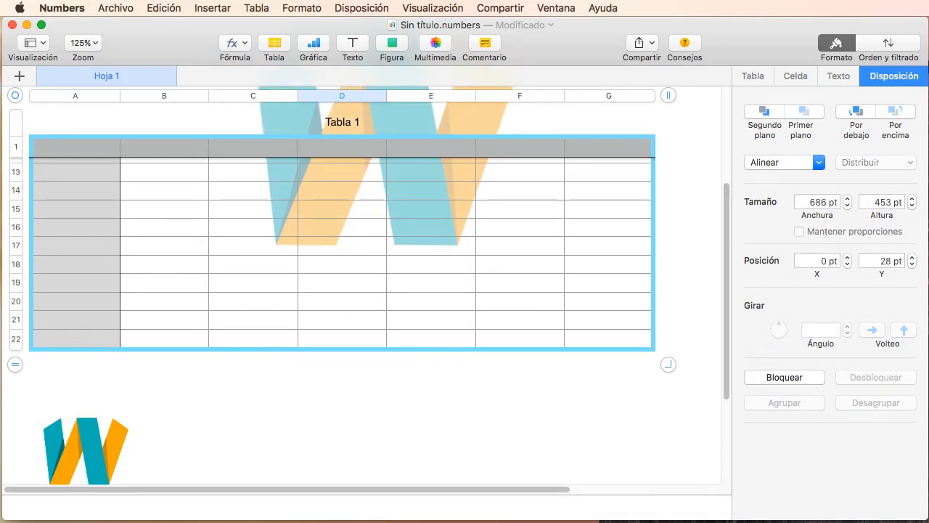
pyautogui.moveTo(14, 372); pyautogui.dragTo(15, 313)
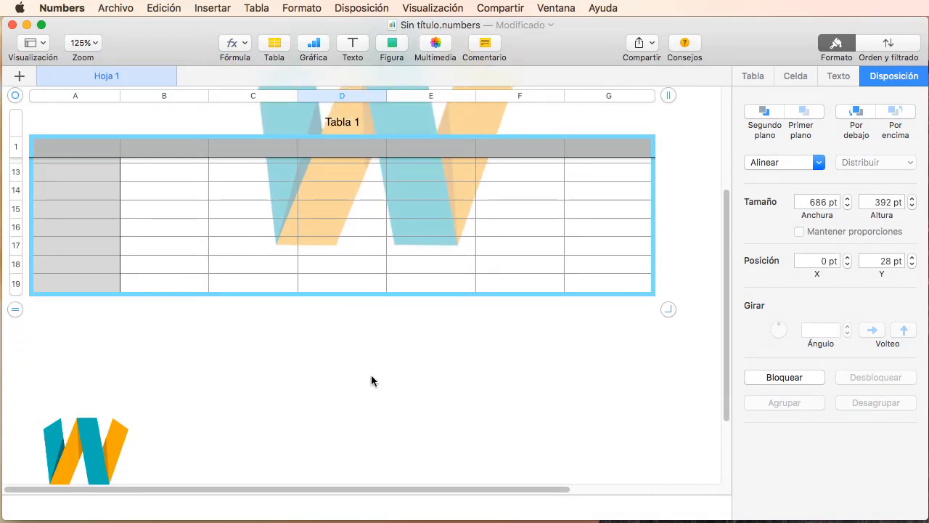
pyautogui.moveTo(726, 249); pyautogui.dragTo(728, 146)
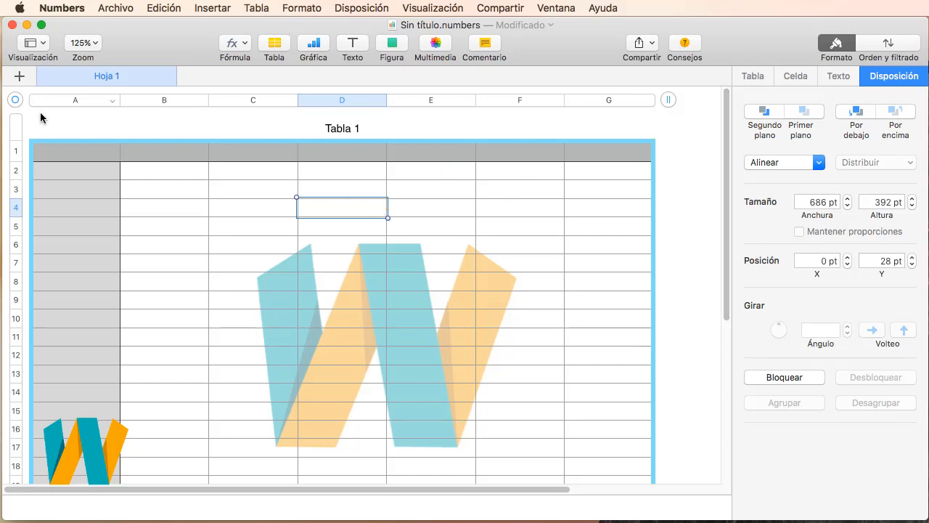
pyautogui.moveTo(15, 102)
pyautogui.mouseDown()
pyautogui.moveTo(51, 127)
pyautogui.moveTo(58, 116)
pyautogui.moveTo(29, 110)
pyautogui.mouseUp()
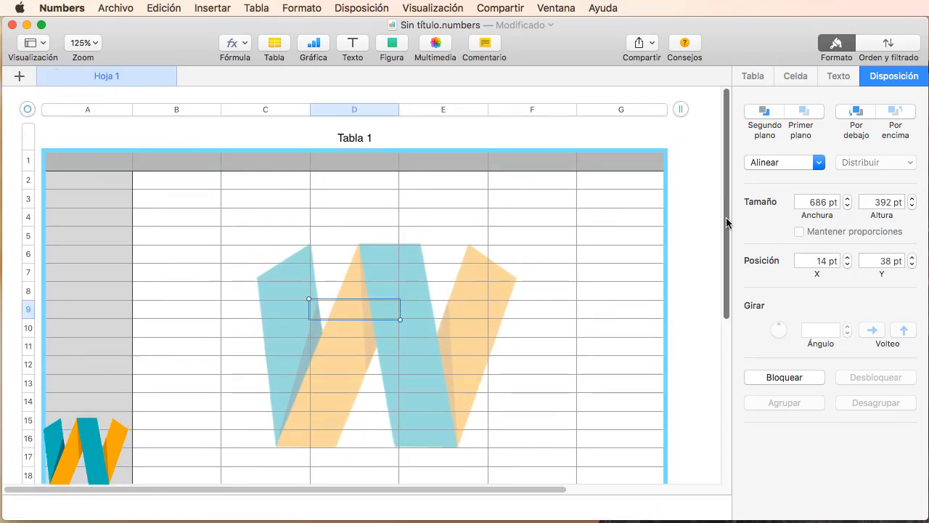
# Step: Examine how the logo sits behind Tabla 1 from its header row to its last row
pyautogui.scroll(-5, 716, 264)
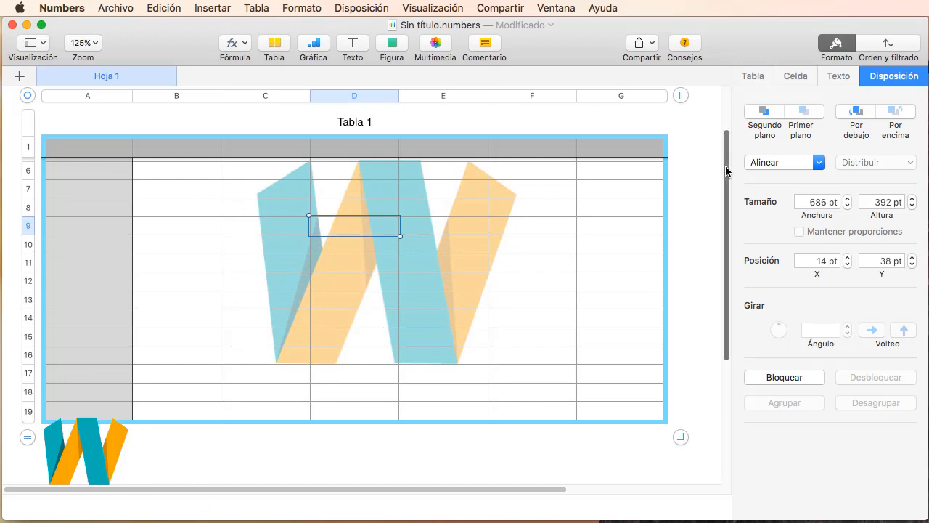
pyautogui.scroll(2, 724, 172)
pyautogui.scroll(-2, 723, 146)
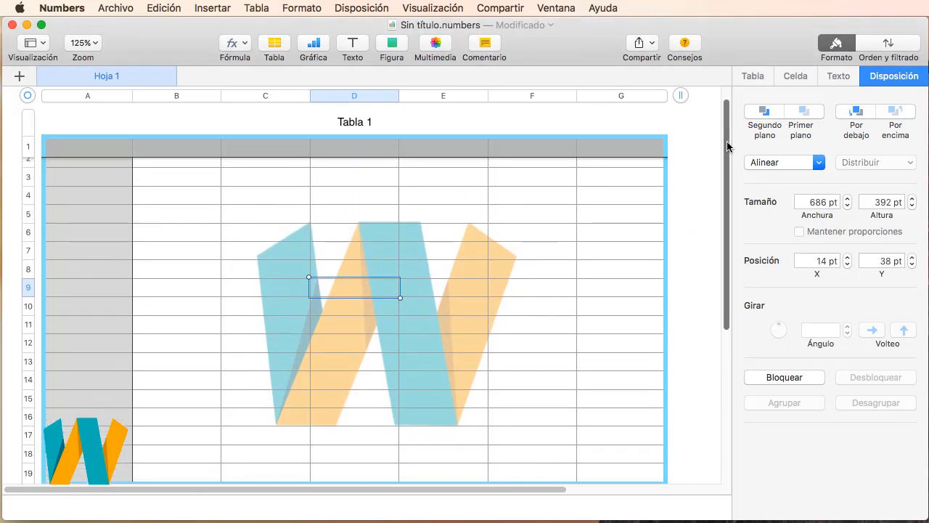
pyautogui.scroll(-5, 724, 164)
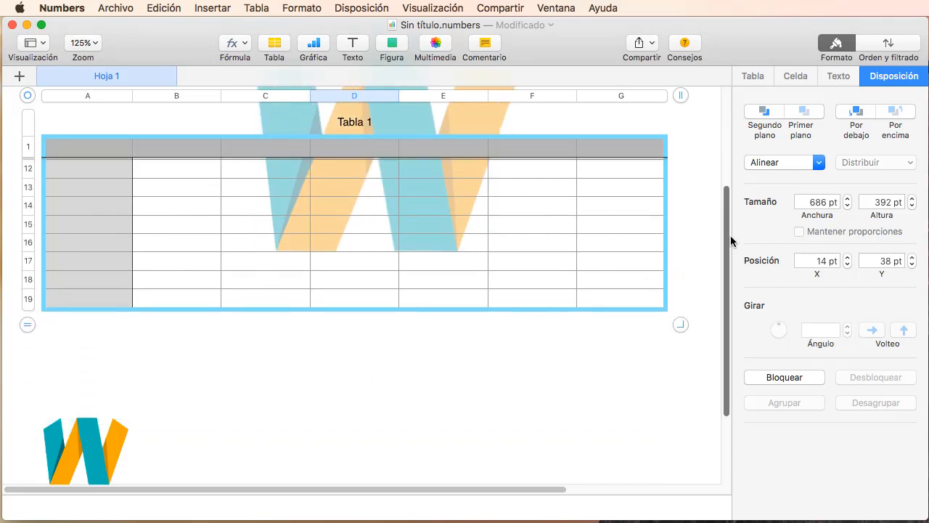
pyautogui.scroll(6, 731, 236)
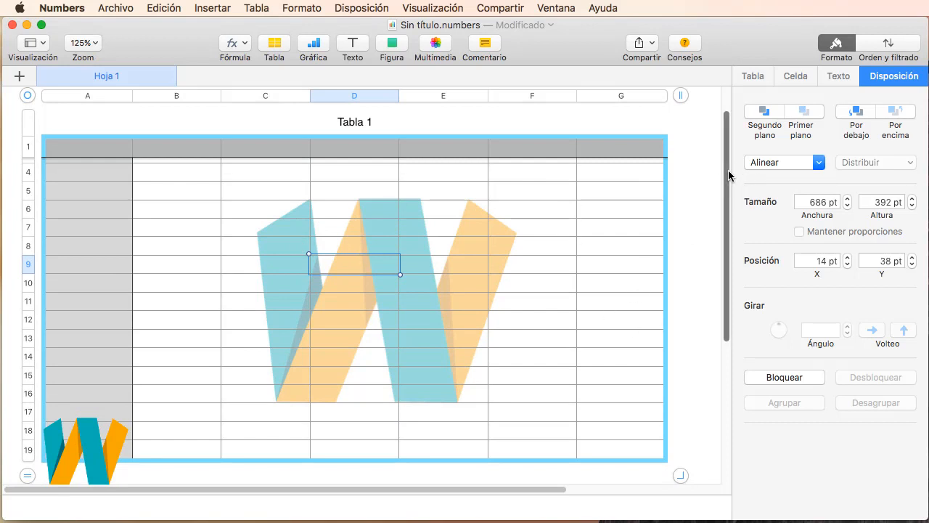
pyautogui.scroll(3, 726, 177)
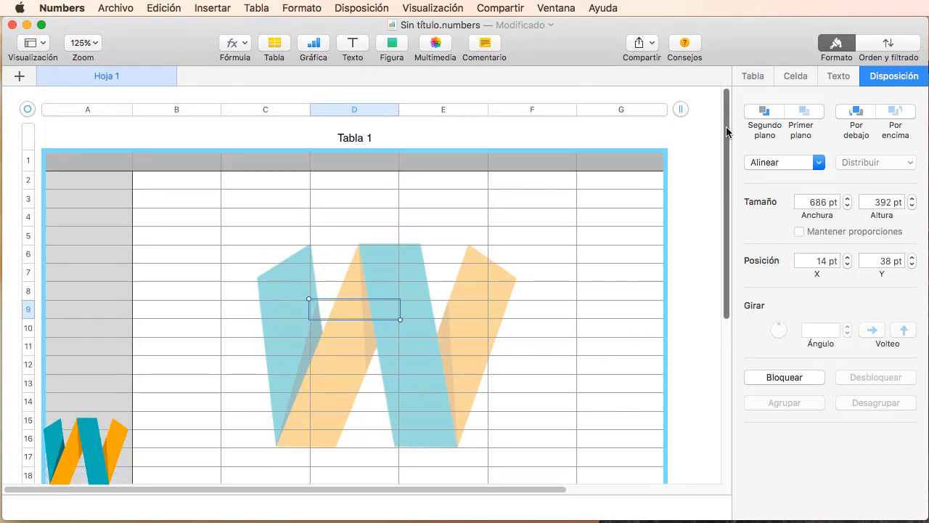
# Step: Insert a second table in the style with a blue header column and alternating grey rows
pyautogui.click(276, 45)
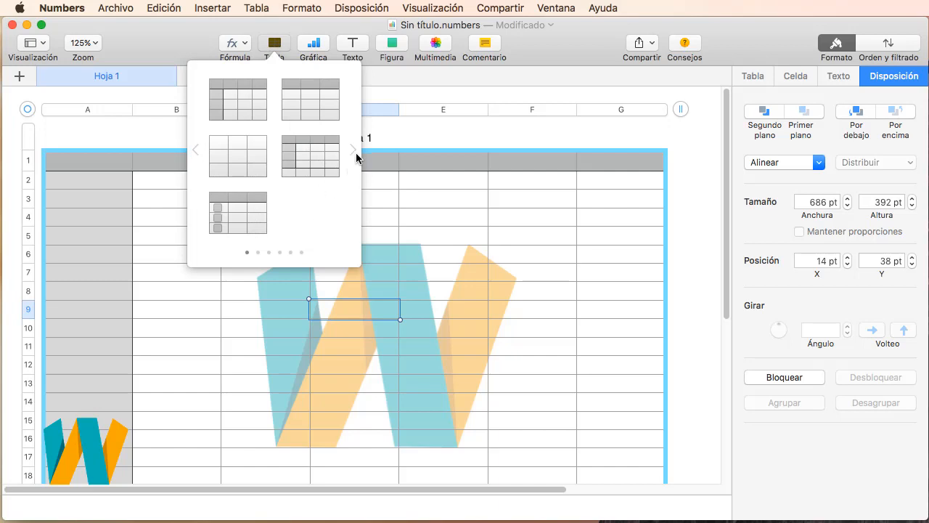
pyautogui.click(354, 151)
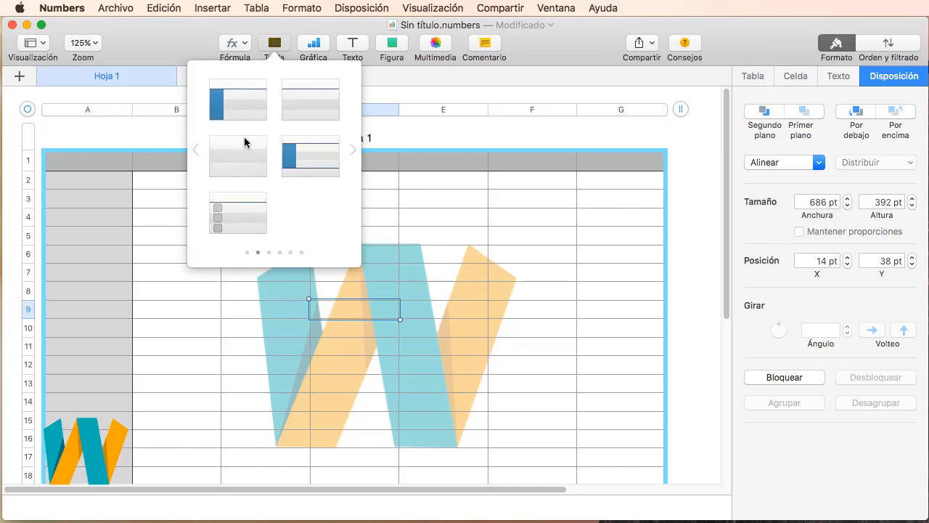
pyautogui.click(239, 110)
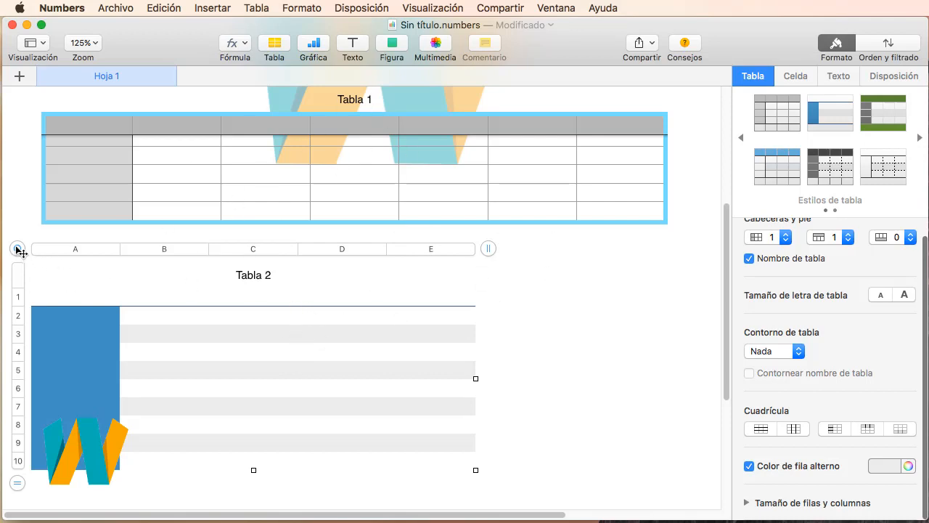
# Step: Position Tabla 2 just below Tabla 1, at about X 41 pt, Y 498 pt
pyautogui.moveTo(20, 251); pyautogui.dragTo(132, 258)
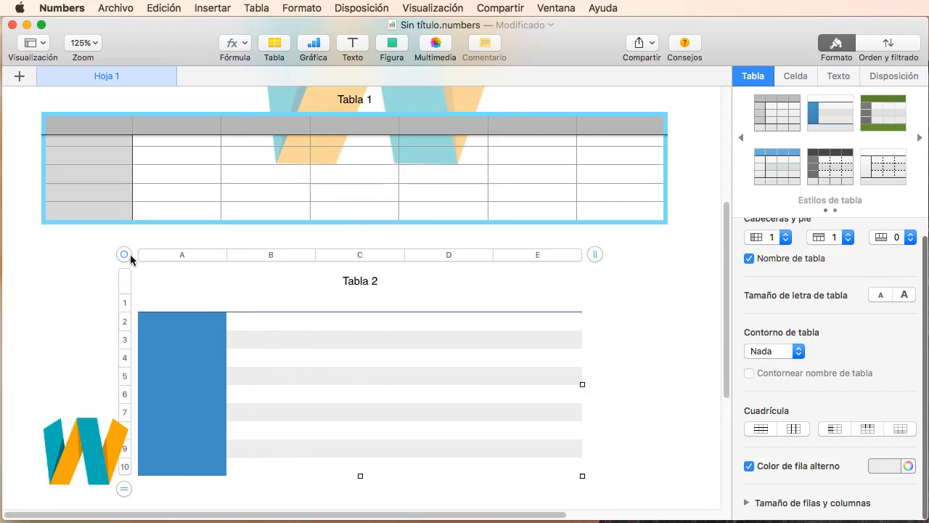
pyautogui.moveTo(727, 228); pyautogui.dragTo(729, 138)
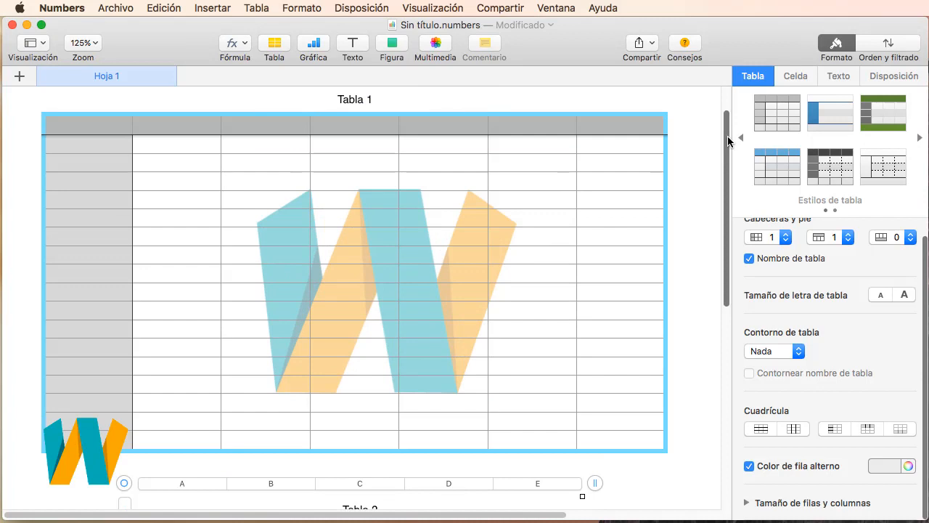
pyautogui.moveTo(729, 140); pyautogui.dragTo(734, 239)
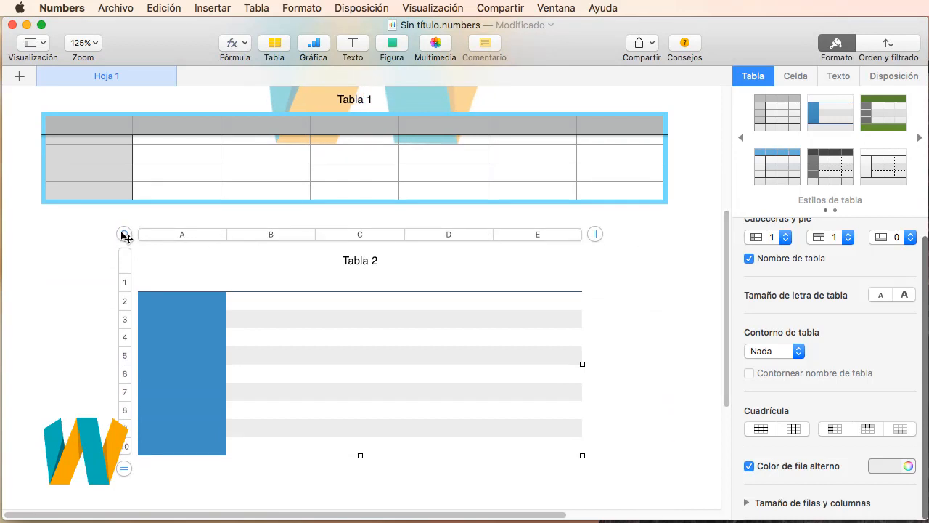
pyautogui.moveTo(125, 236); pyautogui.dragTo(63, 226)
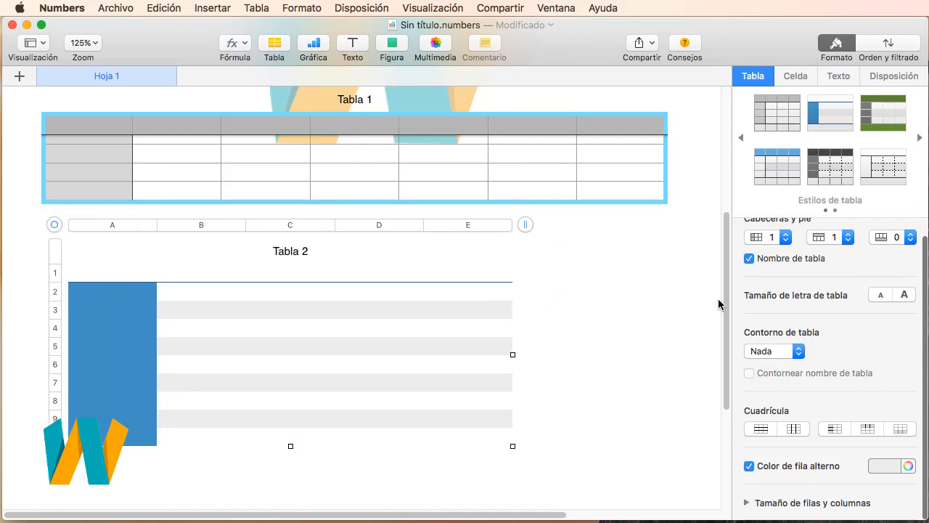
# Step: Examine the arrangement of both tables and the background logo, and select cell E5 in Tabla 1
pyautogui.moveTo(726, 293); pyautogui.dragTo(733, 188)
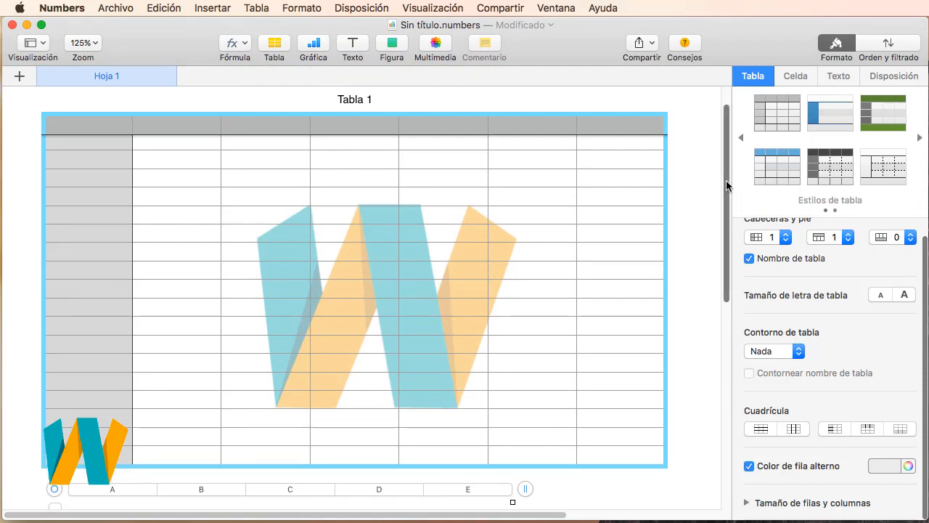
pyautogui.moveTo(727, 188); pyautogui.dragTo(728, 212)
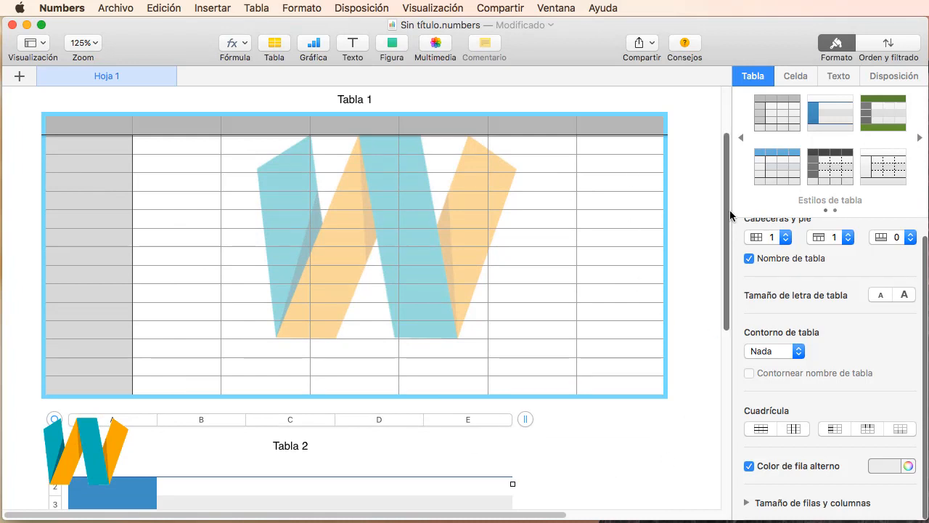
pyautogui.moveTo(730, 210); pyautogui.dragTo(719, 166)
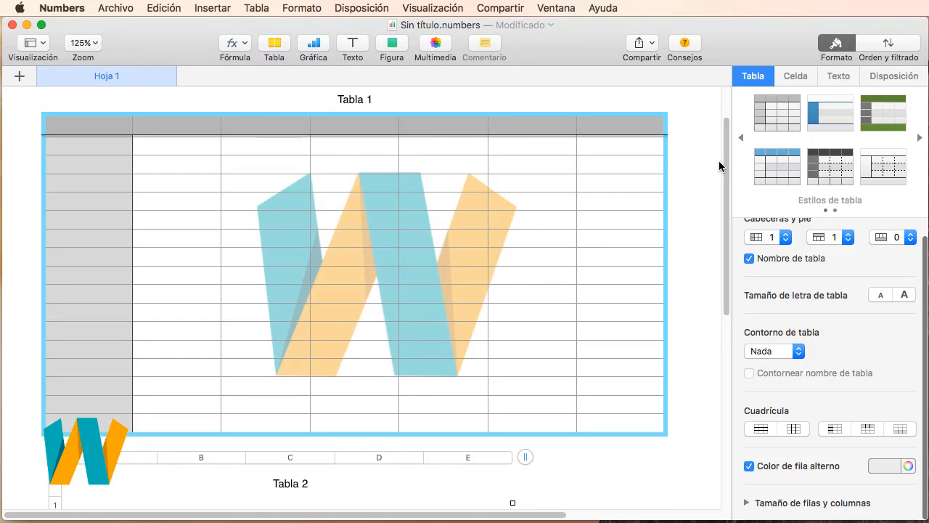
pyautogui.moveTo(719, 166); pyautogui.dragTo(735, 113)
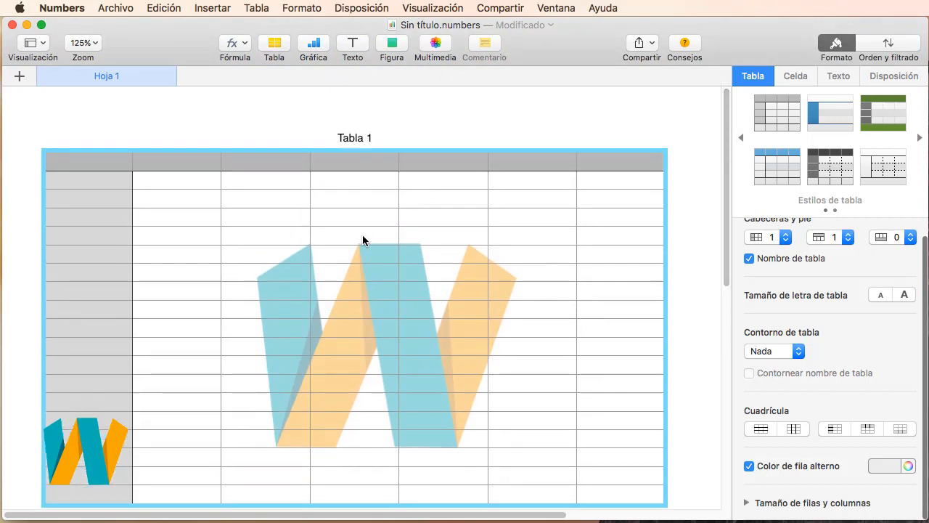
pyautogui.click(415, 228)
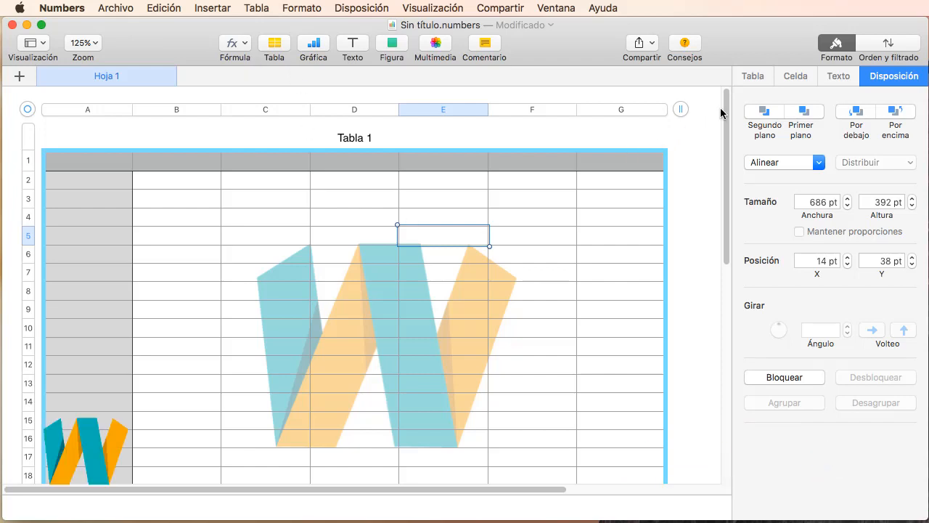
# Step: Move Tabla 2 to about X 33 pt, Y 496 pt and reduce it to four columns
pyautogui.scroll(-10, 726, 175)
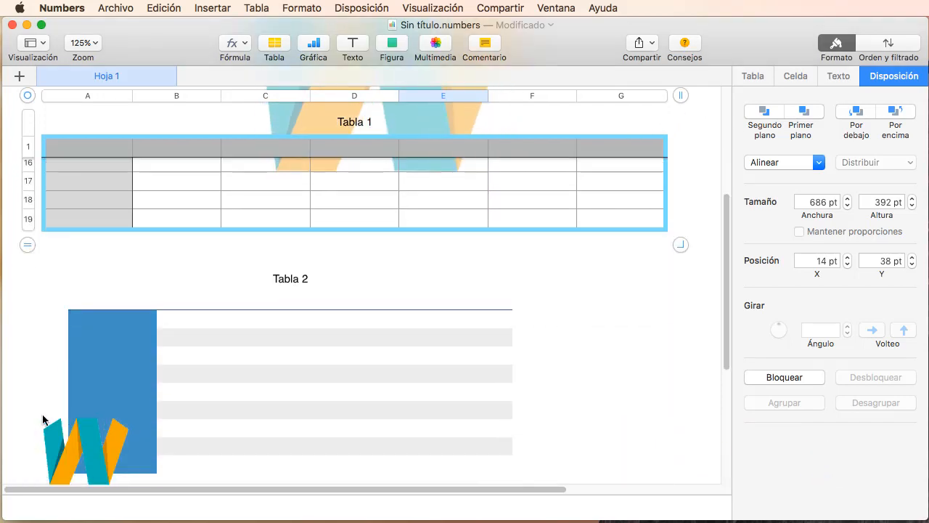
pyautogui.click(74, 359)
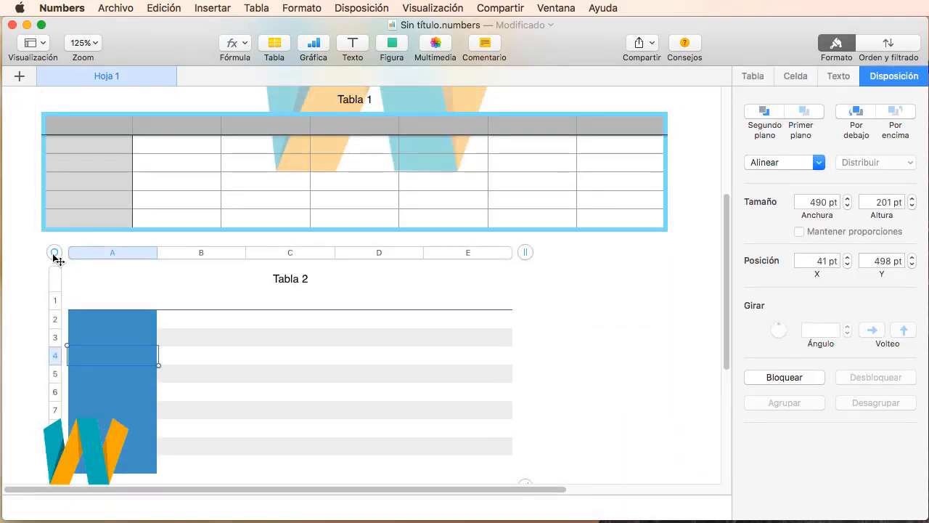
pyautogui.moveTo(57, 259); pyautogui.dragTo(49, 256)
pyautogui.moveTo(515, 255); pyautogui.dragTo(467, 319)
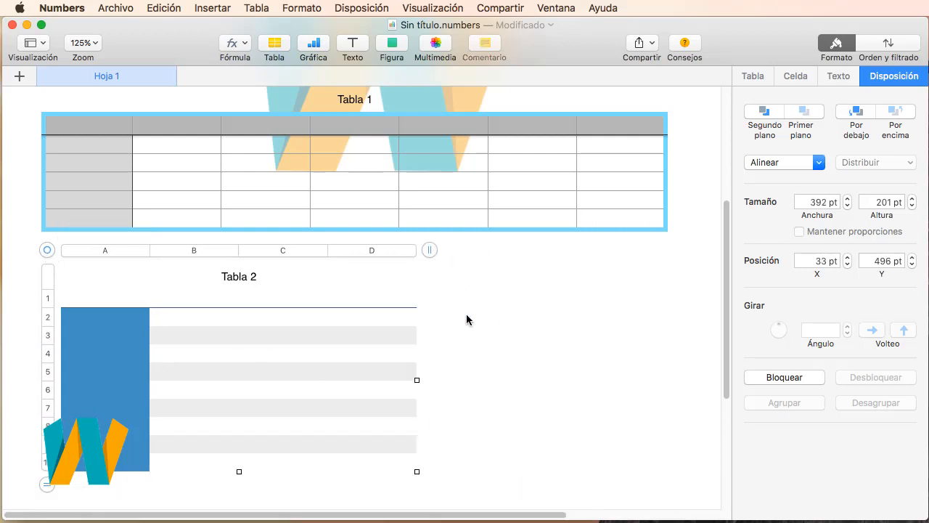
# Step: Insert a 2D pie chart and place it beside Tabla 2, at about X 455 pt, Y 609 pt
pyautogui.click(312, 44)
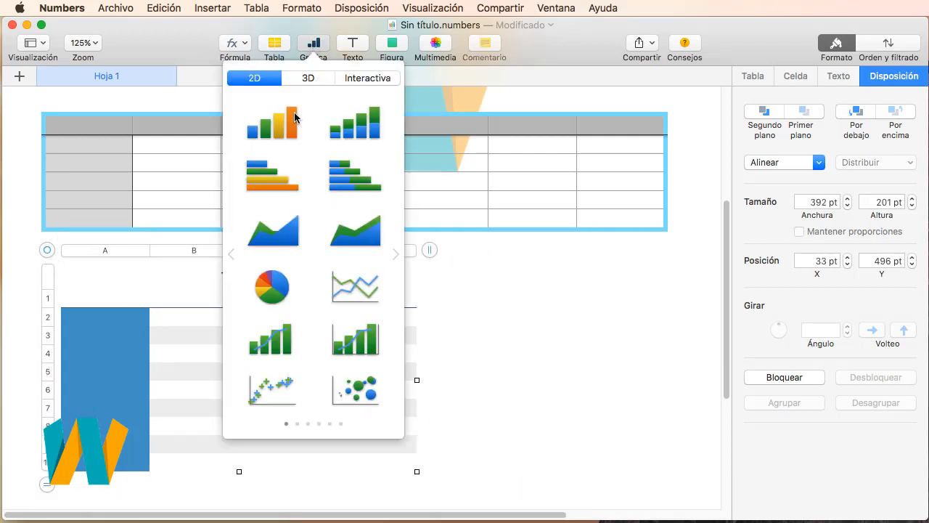
pyautogui.click(280, 292)
pyautogui.moveTo(205, 317); pyautogui.dragTo(553, 193)
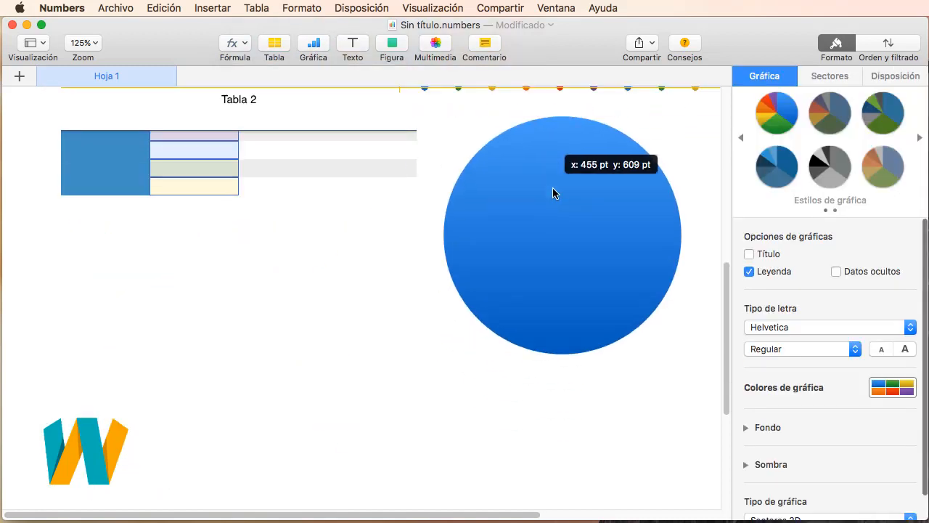
# Step: Move the pie chart up level with Tabla 2, to about X 461 pt, Y 482 pt, and leave it selected
pyautogui.click(549, 265)
pyautogui.moveTo(726, 327); pyautogui.dragTo(736, 244)
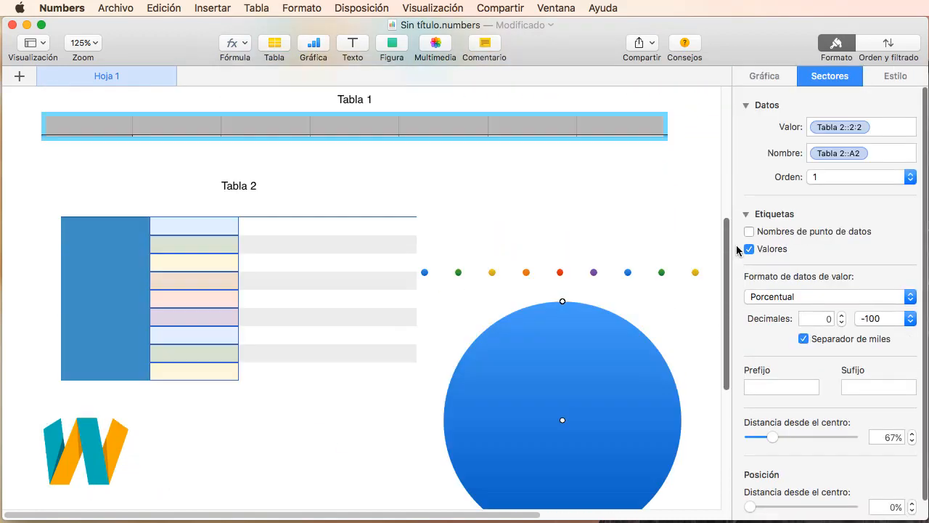
pyautogui.moveTo(618, 349); pyautogui.dragTo(589, 297)
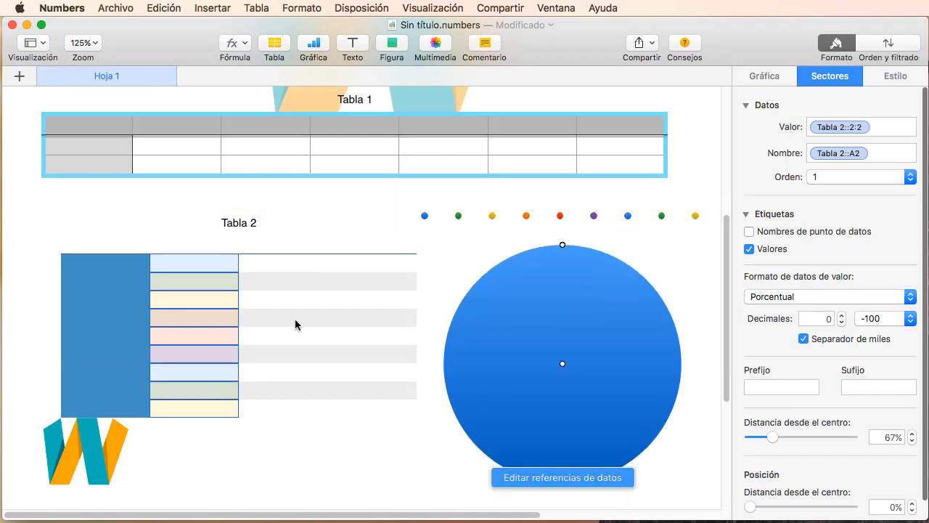
pyautogui.click(220, 317)
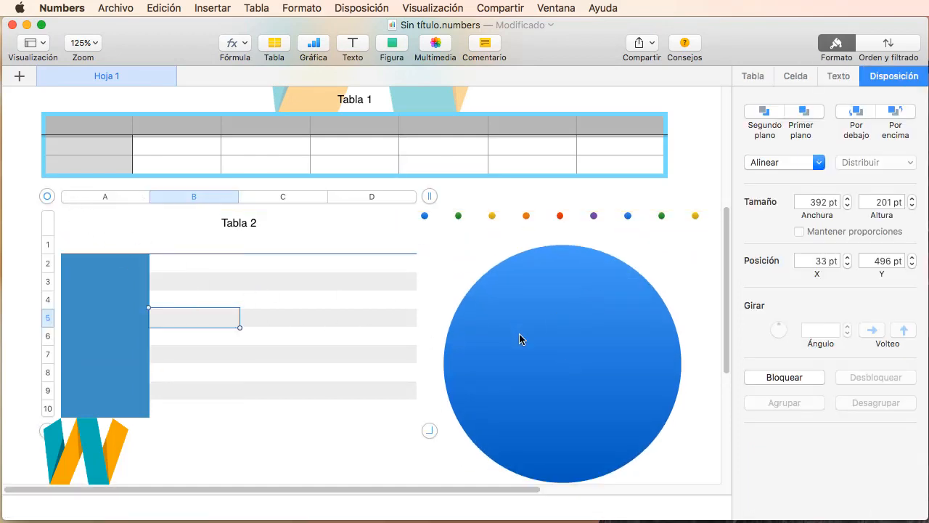
pyautogui.moveTo(520, 338); pyautogui.dragTo(542, 316)
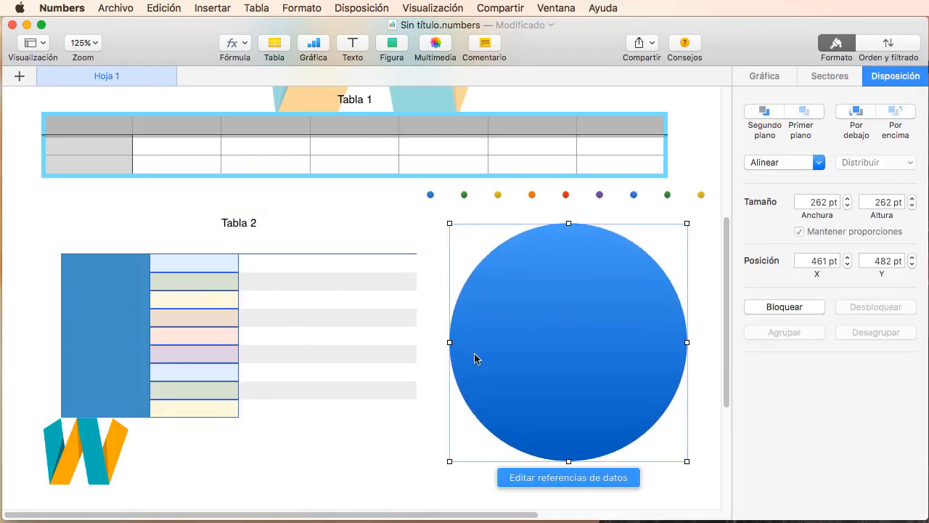
pyautogui.click(287, 304)
pyautogui.click(572, 341)
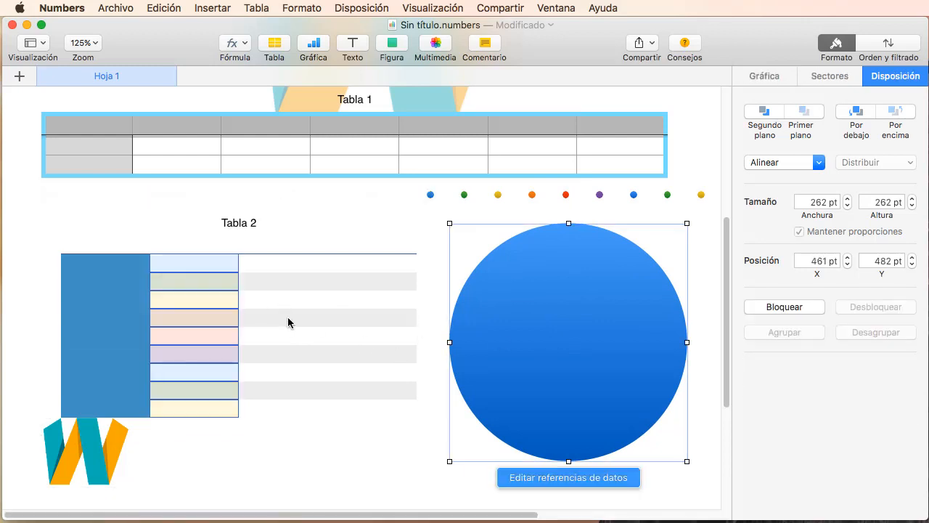